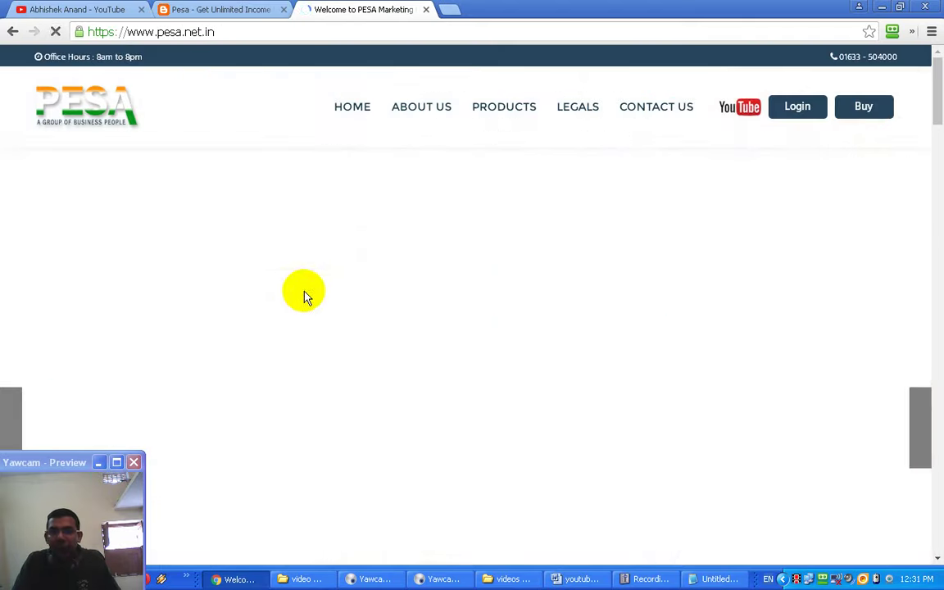
# Step: Open the member login page from the PESA Marketing homepage
pyautogui.scroll(-1, 304, 295)
pyautogui.scroll(1, 200, 147)
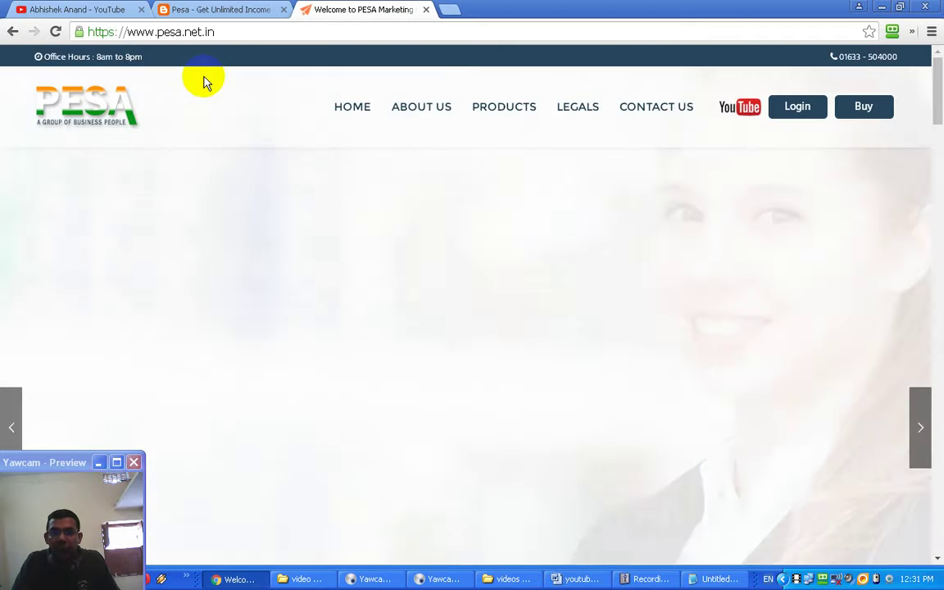
pyautogui.click(152, 32)
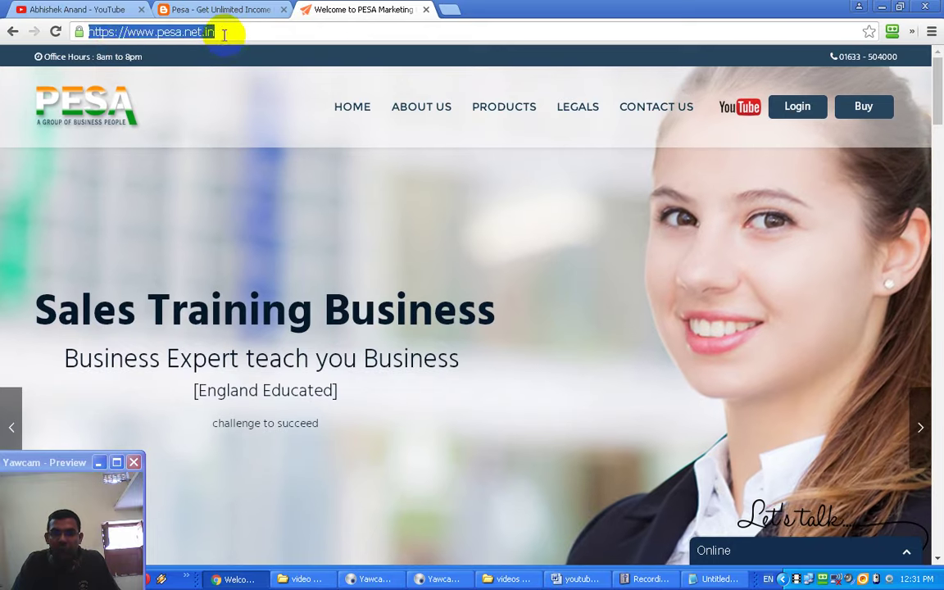
pyautogui.moveTo(213, 31); pyautogui.dragTo(81, 31)
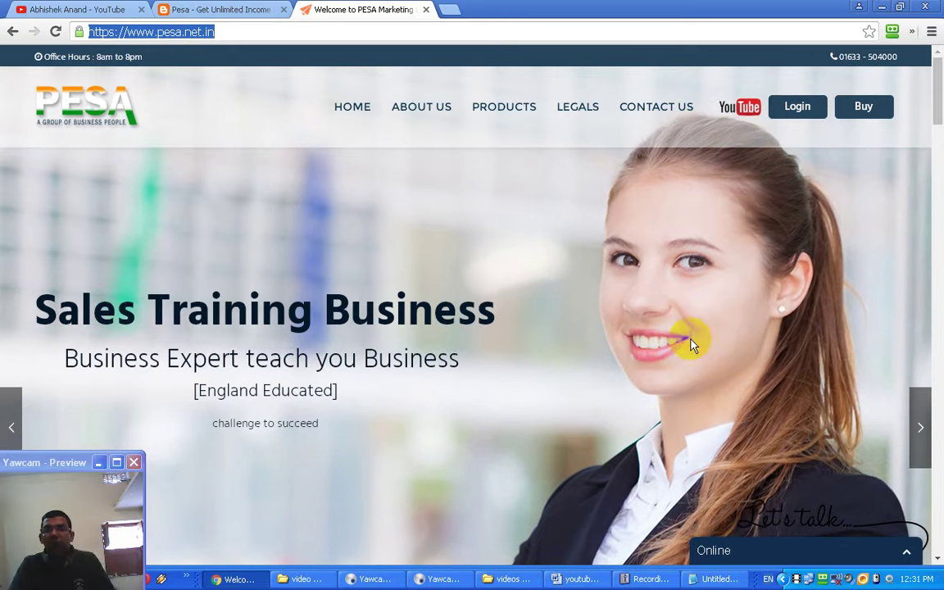
pyautogui.click(803, 109)
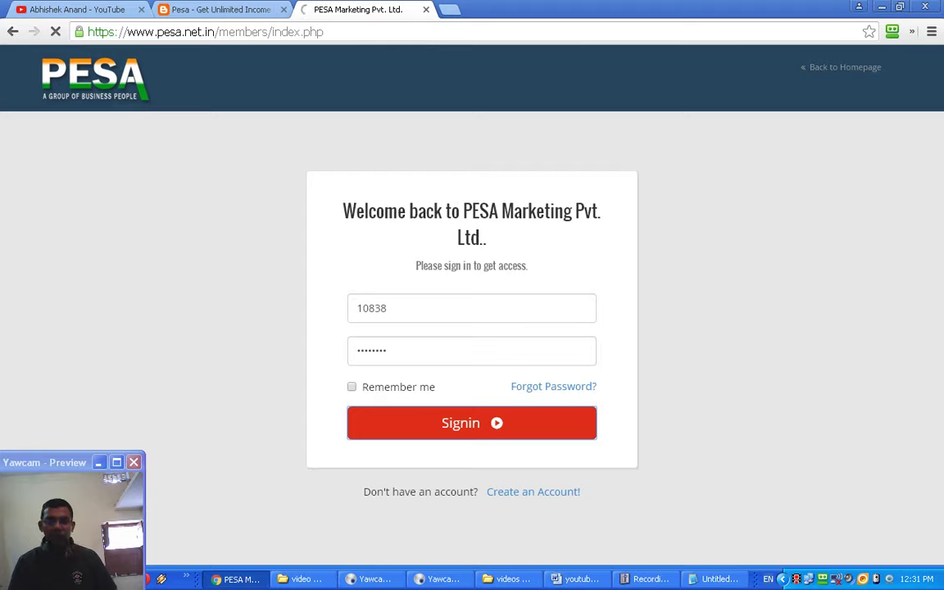
# Step: Dismiss the welcome notice on the member dashboard and open the online E-Pins purchase page
pyautogui.scroll(-2, 348, 419)
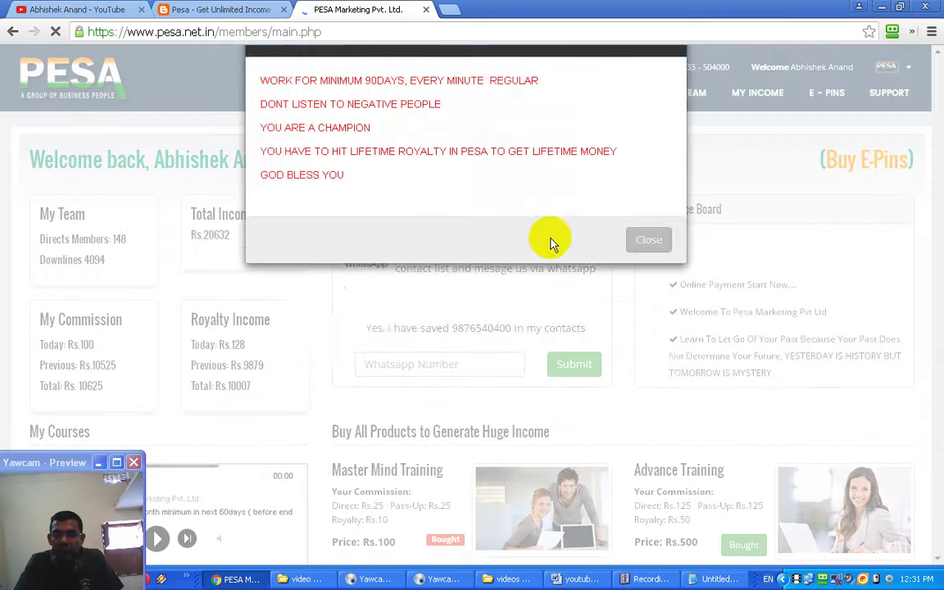
pyautogui.click(653, 307)
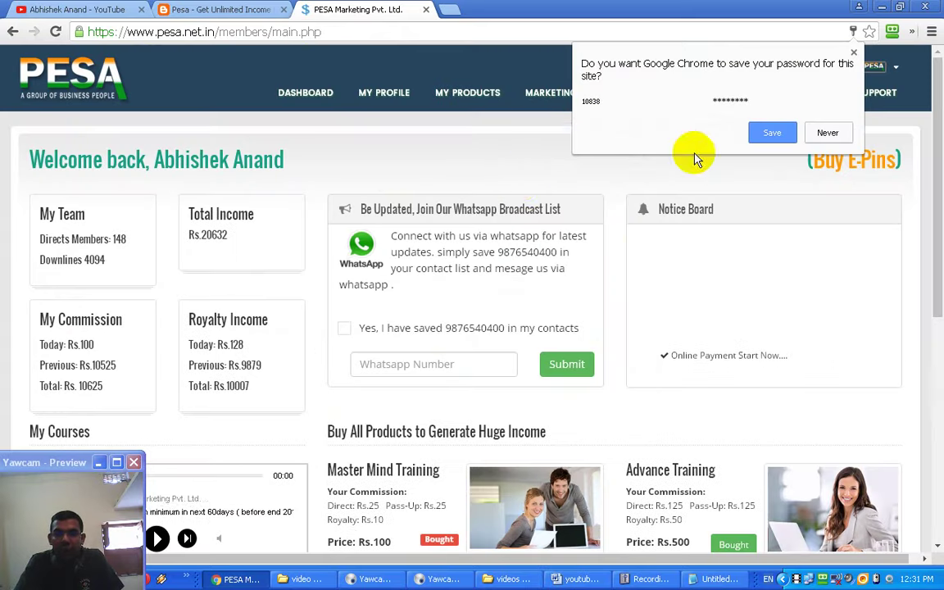
pyautogui.click(853, 170)
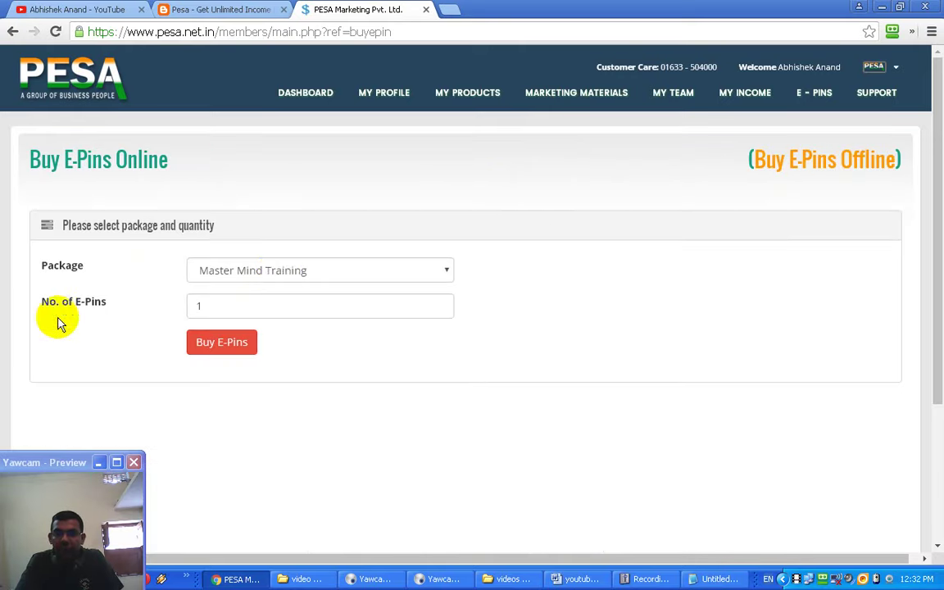
# Step: Choose Master Mind Training as the E-Pin package after trying MM 2
pyautogui.click(281, 273)
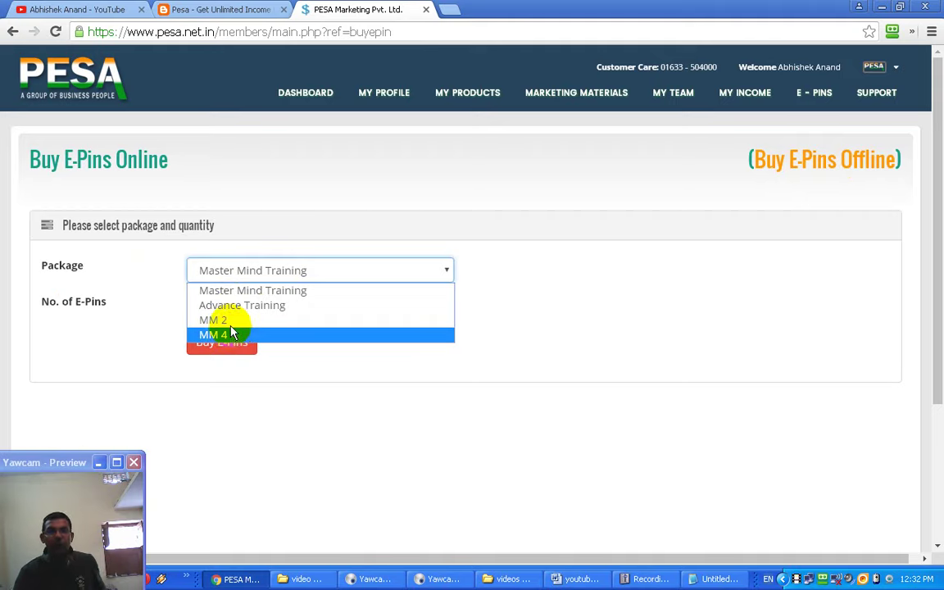
pyautogui.click(232, 326)
pyautogui.click(257, 273)
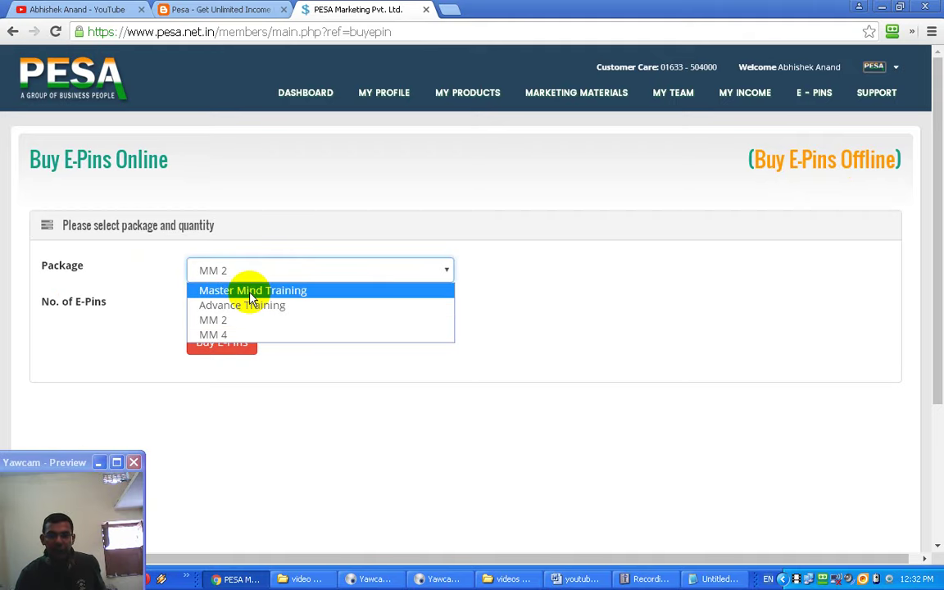
pyautogui.click(252, 292)
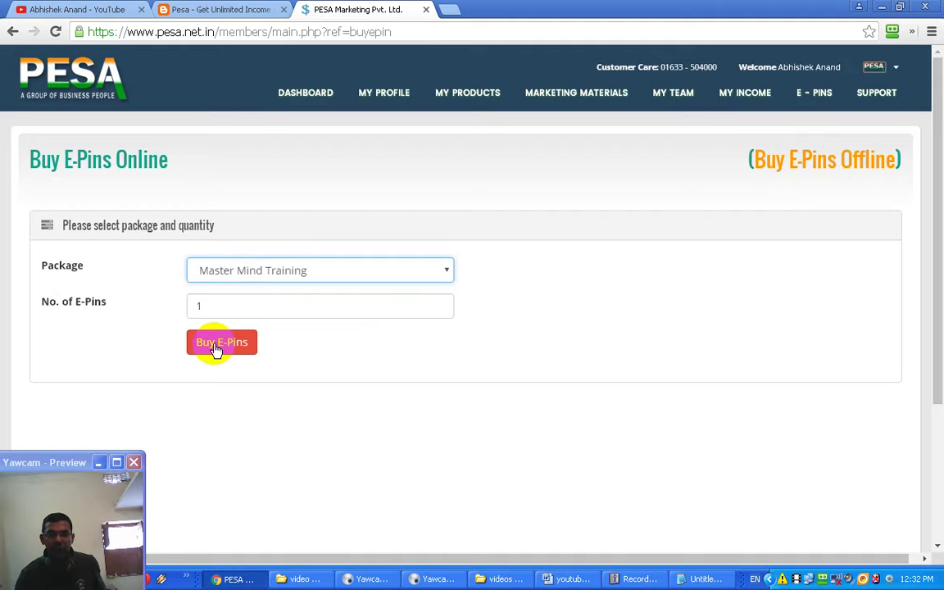
pyautogui.click(237, 277)
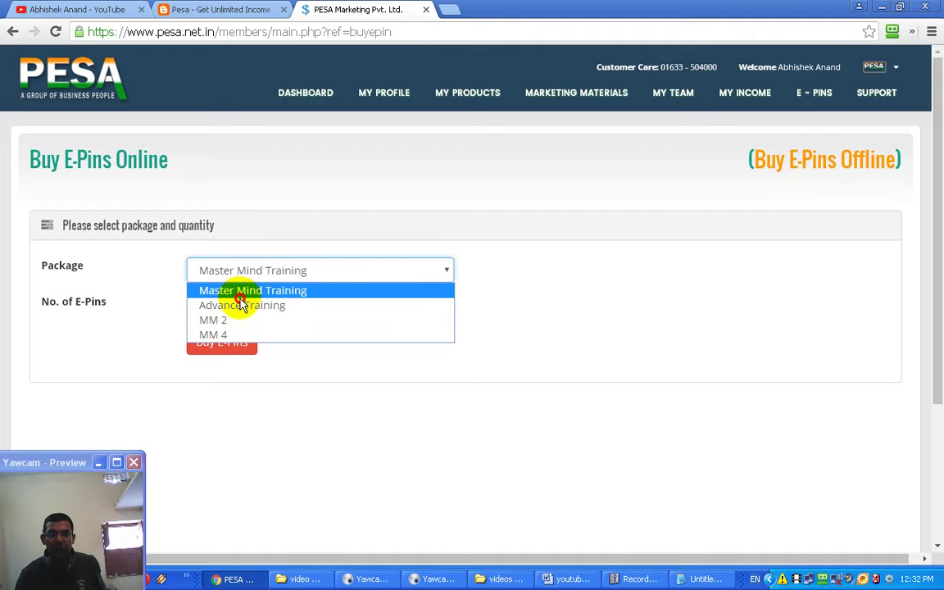
pyautogui.click(240, 299)
# Step: Keep the number of E-Pins at 1 and submit the online purchase to reach the payment gateway
pyautogui.click(218, 314)
pyautogui.moveTo(228, 310); pyautogui.dragTo(161, 322)
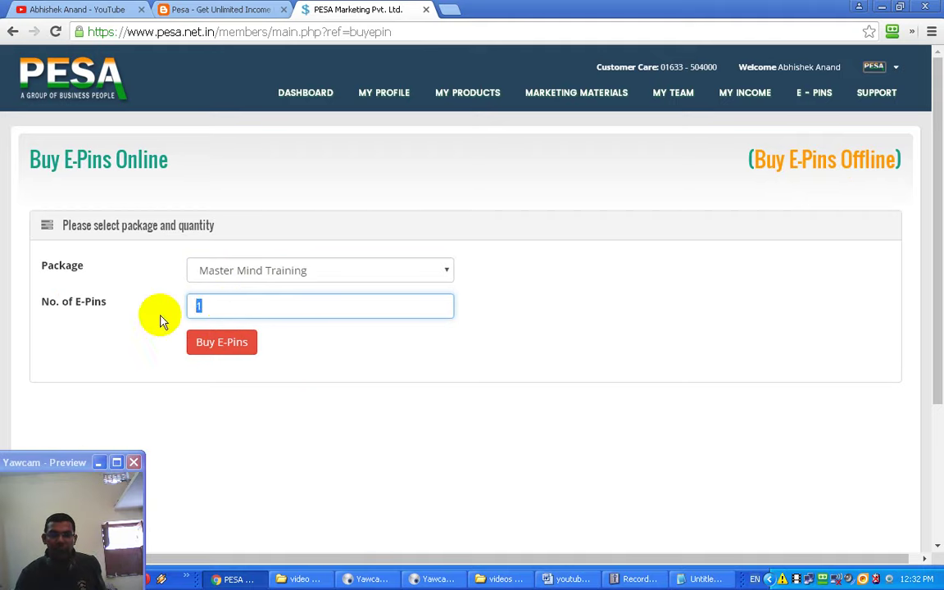
pyautogui.click(162, 320)
pyautogui.click(233, 305)
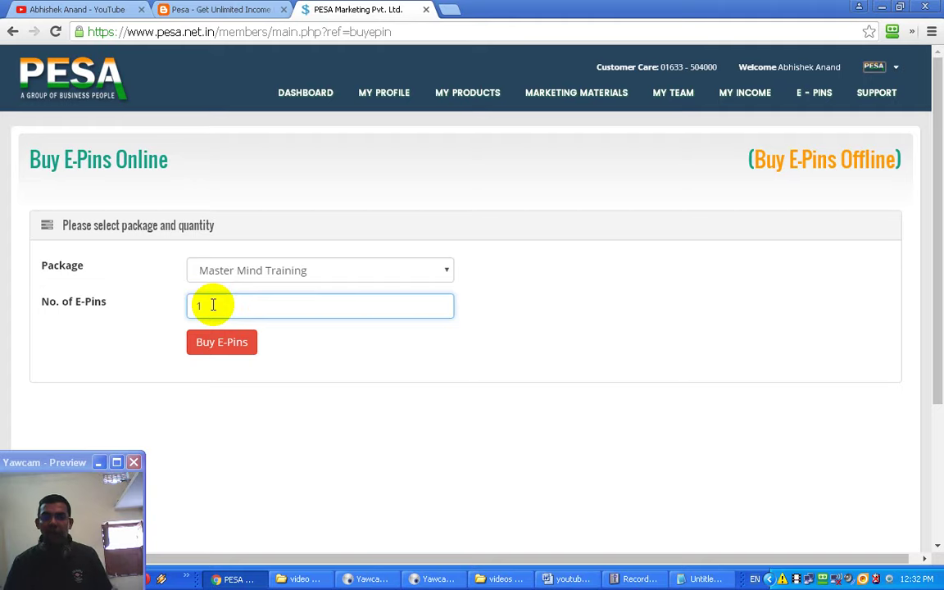
pyautogui.moveTo(212, 305); pyautogui.dragTo(162, 313)
pyautogui.click(232, 353)
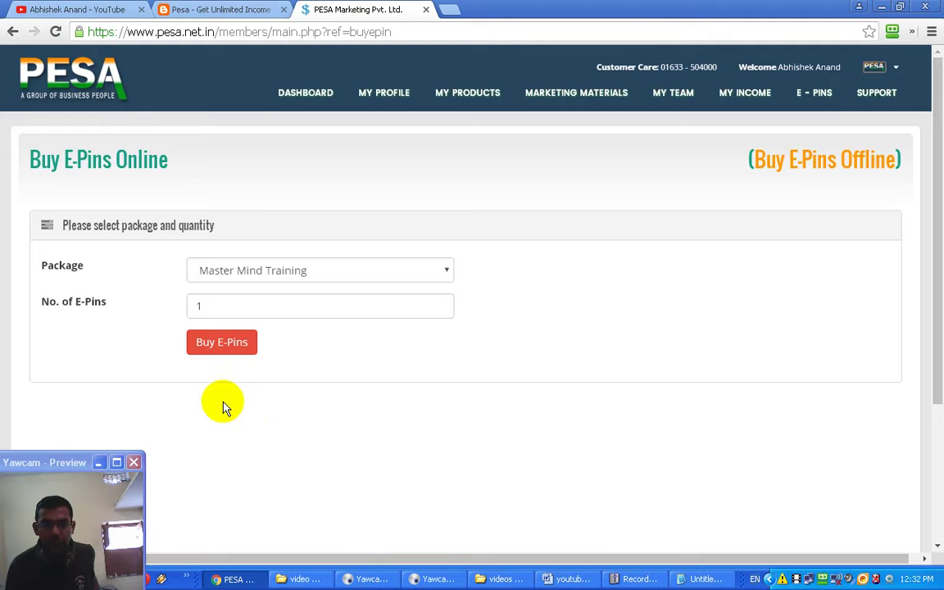
pyautogui.click(230, 344)
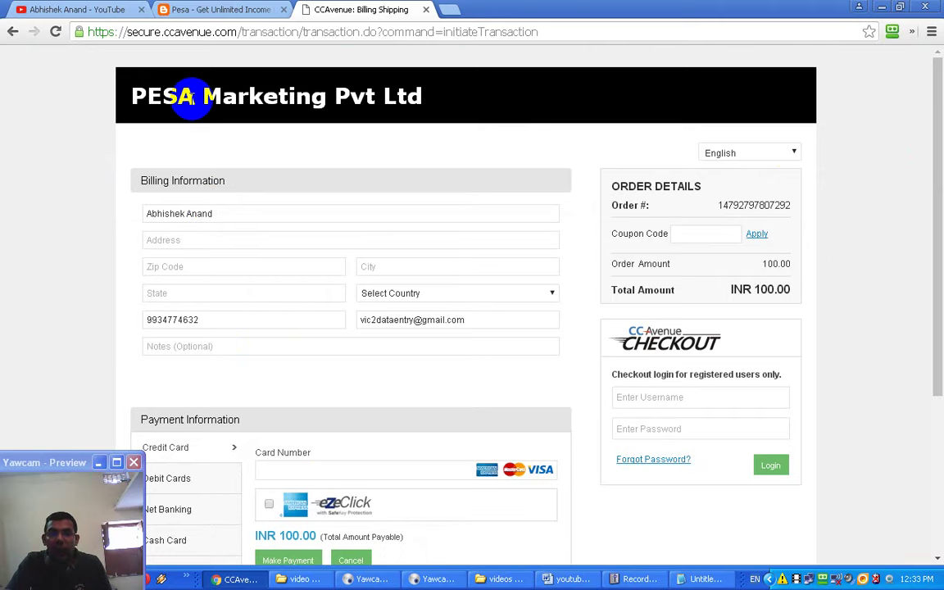
# Step: Check the payment page's web address, highlighting the CCAvenue domain
pyautogui.moveTo(126, 33); pyautogui.dragTo(550, 40)
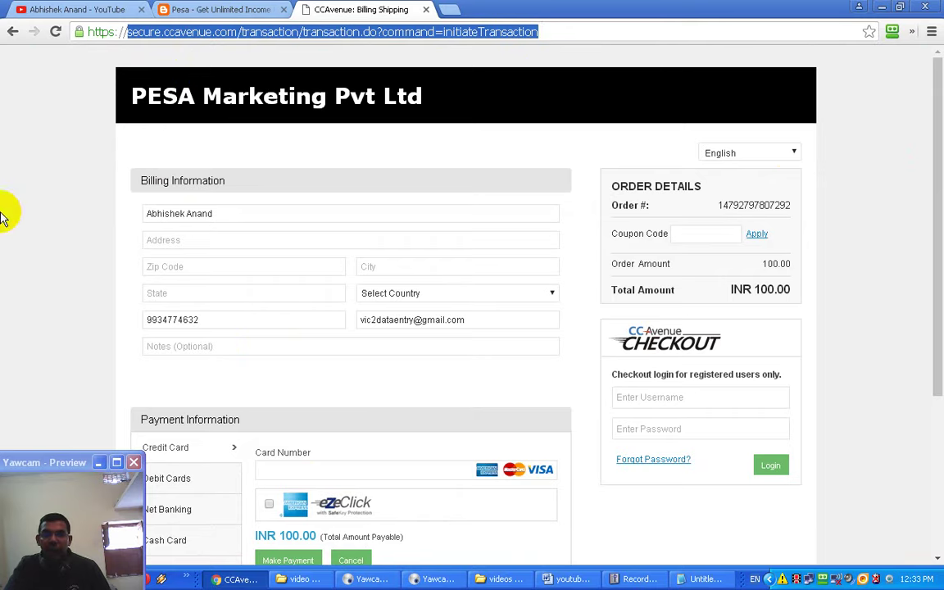
pyautogui.click(73, 152)
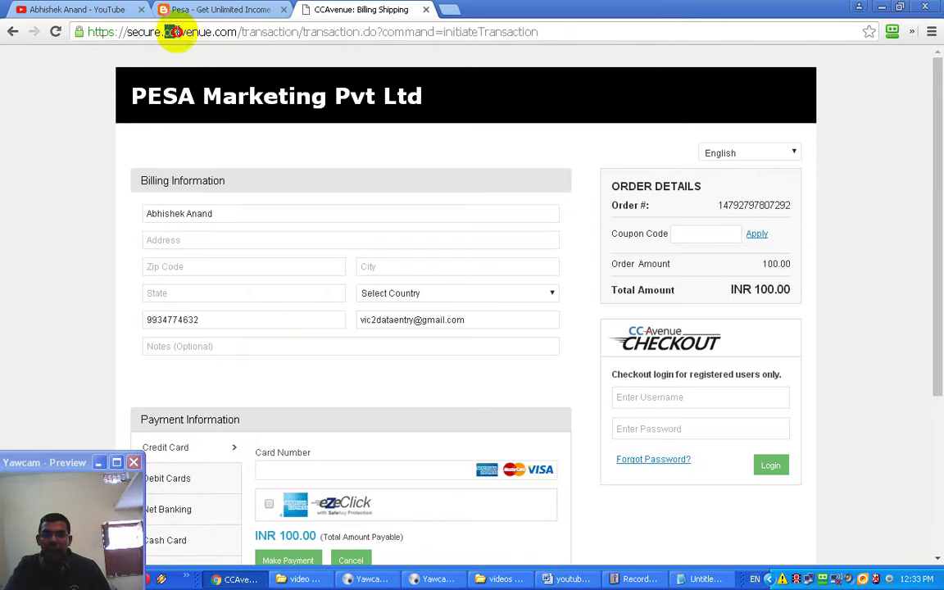
pyautogui.moveTo(167, 31); pyautogui.dragTo(228, 33)
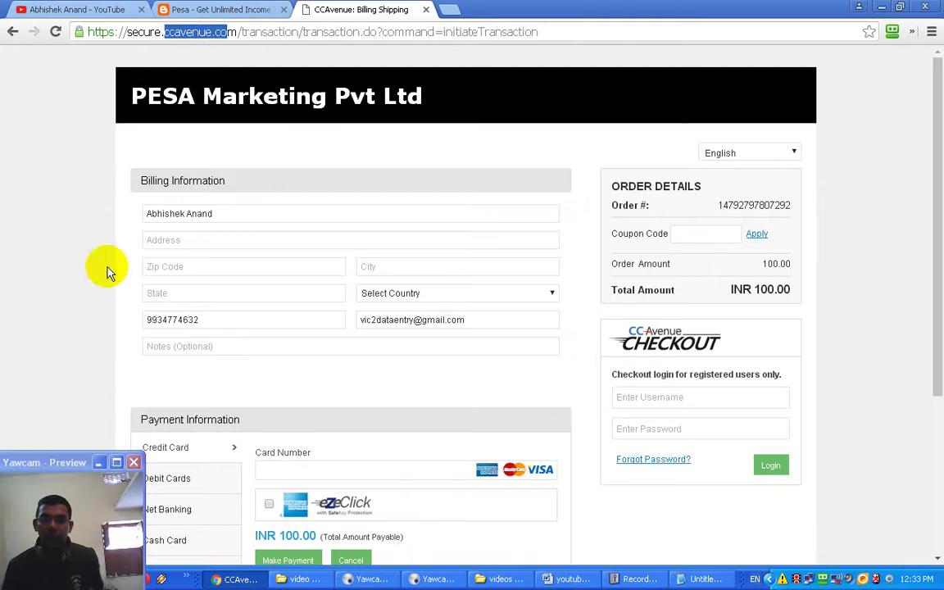
# Step: Fill in the customer's street address, zip code, city, state and country in the billing information
pyautogui.click(158, 211)
pyautogui.scroll(-1, 180, 170)
pyautogui.click(180, 168)
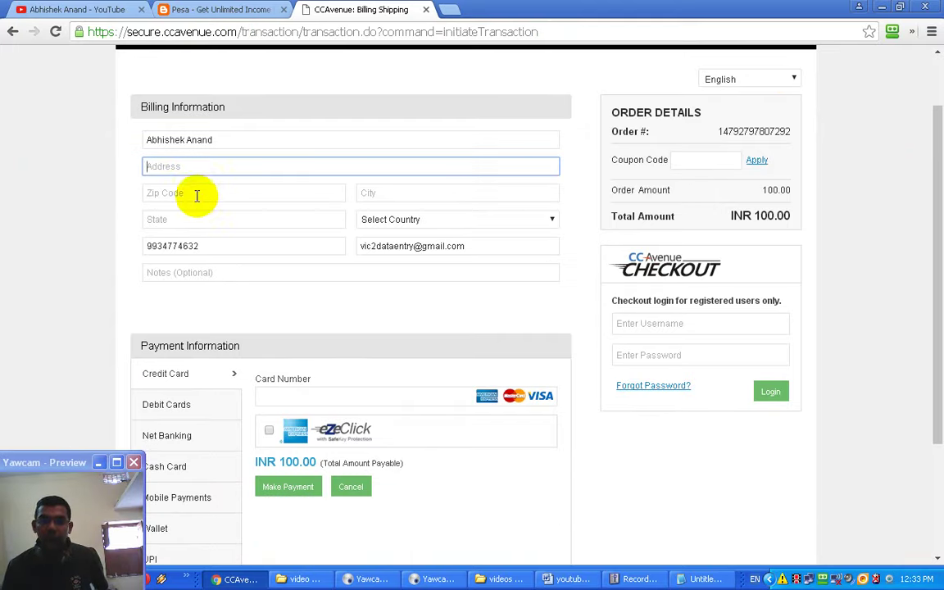
pyautogui.write('north amndir')
pyautogui.press('BackSpace')
pyautogui.press('BackSpace')
pyautogui.press('BackSpace')
pyautogui.press('BackSpace')
pyautogui.press('BackSpace')
pyautogui.press('BackSpace')
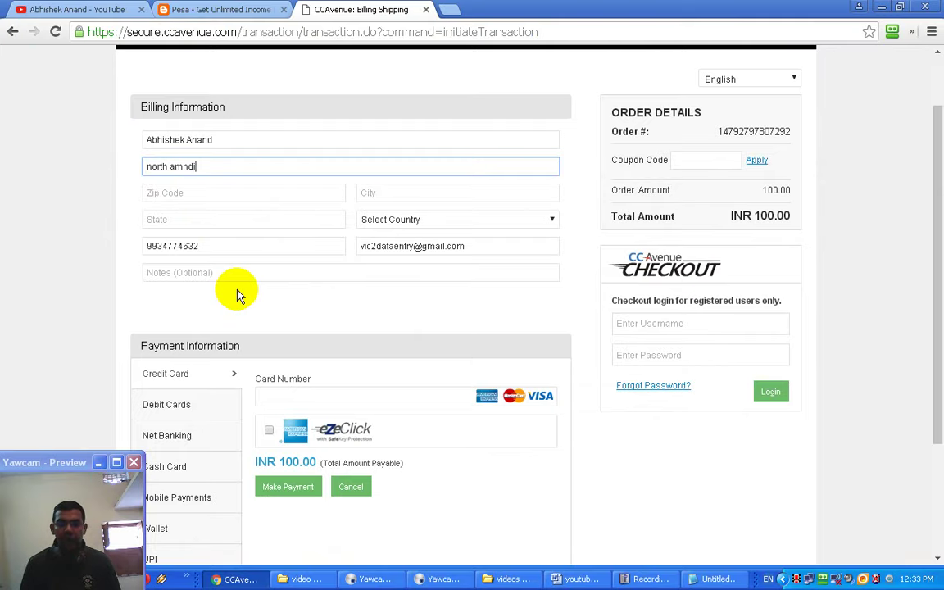
pyautogui.write('mandiri')
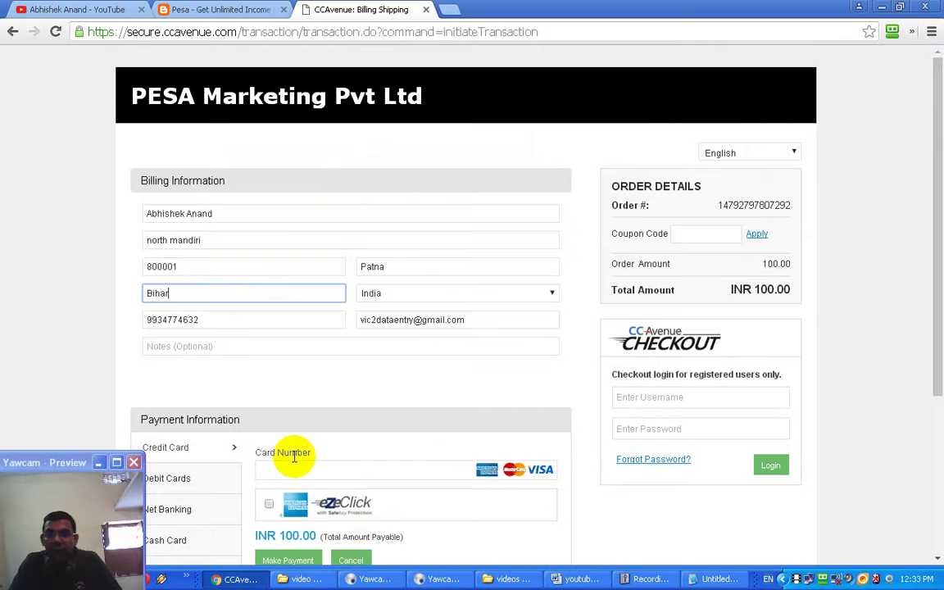
# Step: Look through the Cash Card, Mobile Payments, Wallet and UPI options in the payment information
pyautogui.scroll(-3, 294, 458)
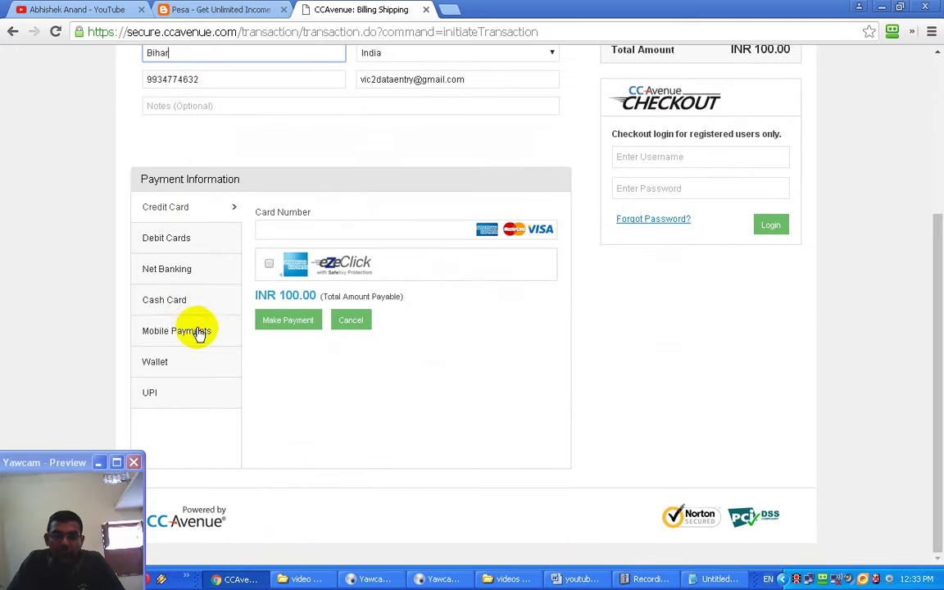
pyautogui.click(185, 305)
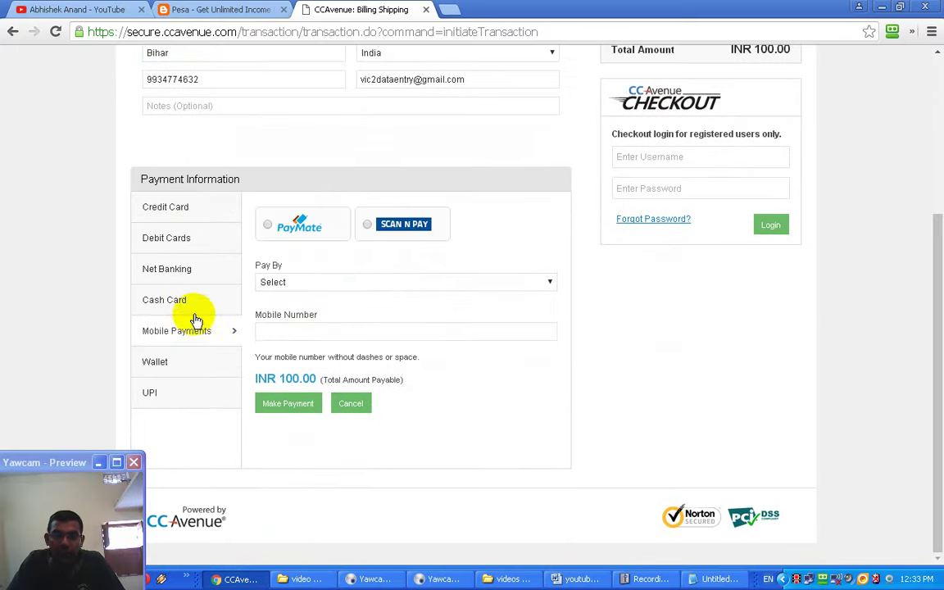
pyautogui.click(164, 361)
pyautogui.click(164, 401)
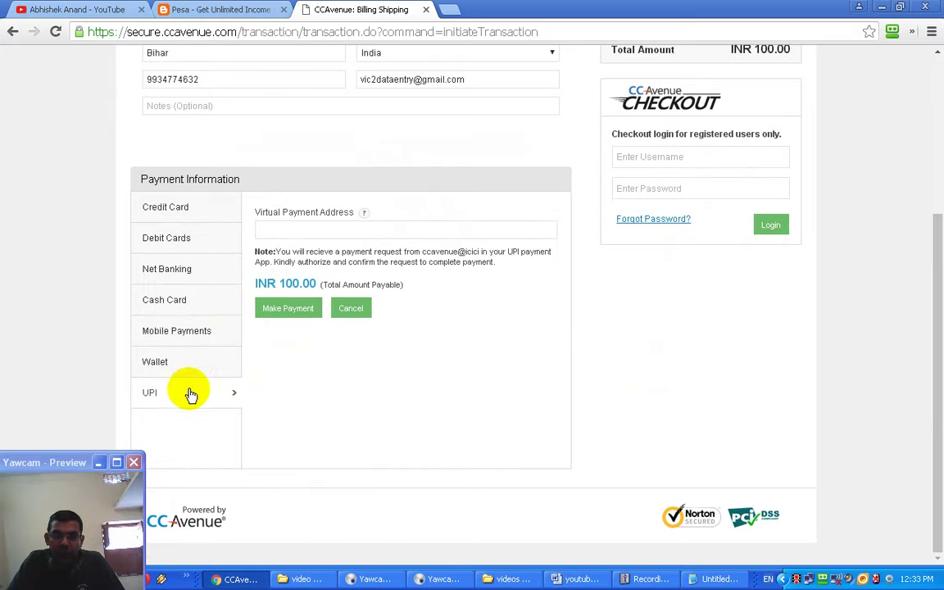
pyautogui.scroll(3, 201, 367)
pyautogui.scroll(-3, 206, 393)
pyautogui.scroll(3, 206, 410)
pyautogui.scroll(-3, 210, 401)
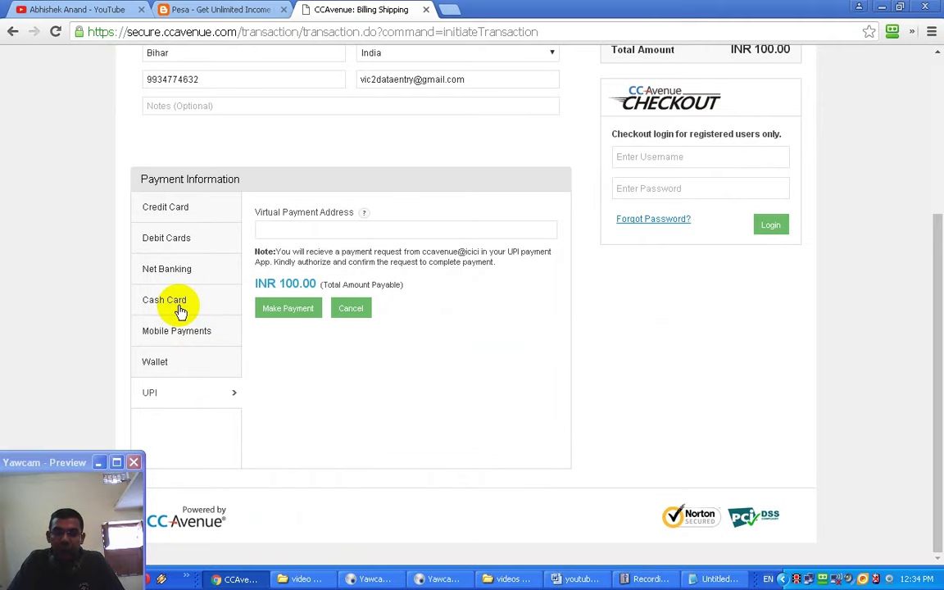
pyautogui.click(181, 310)
pyautogui.click(204, 338)
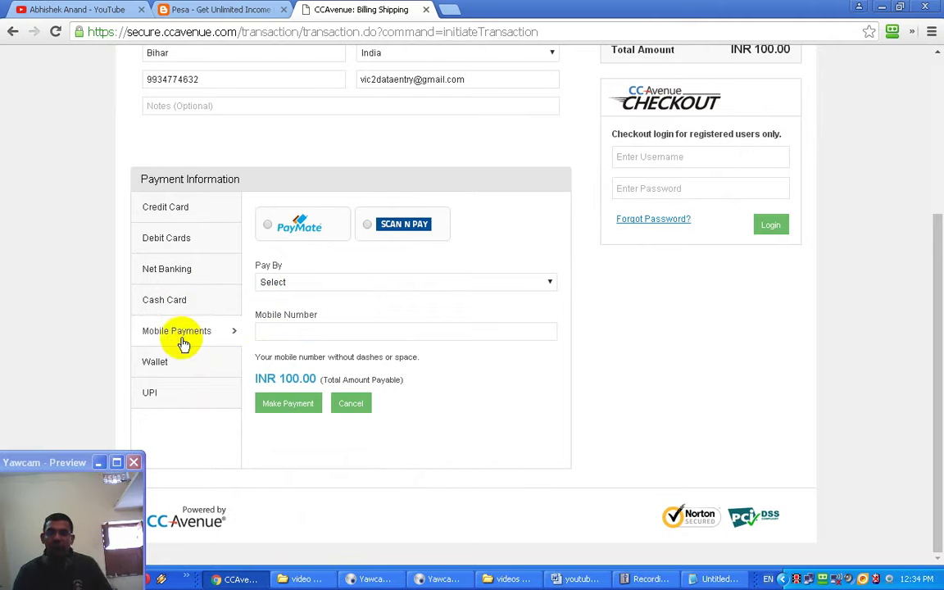
pyautogui.click(156, 363)
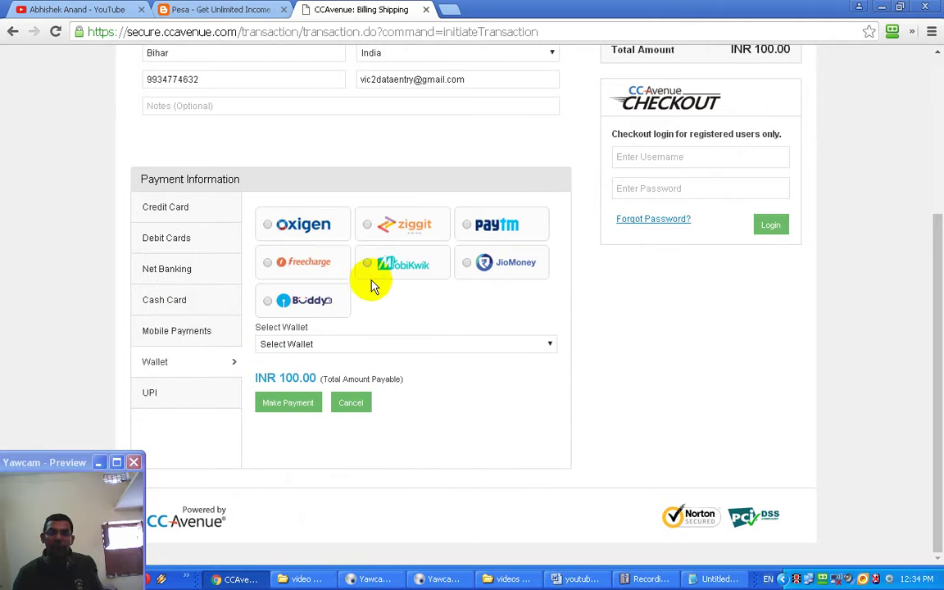
# Step: Choose Net Banking with State Bank of India as the payment method and proceed with the payment
pyautogui.click(167, 273)
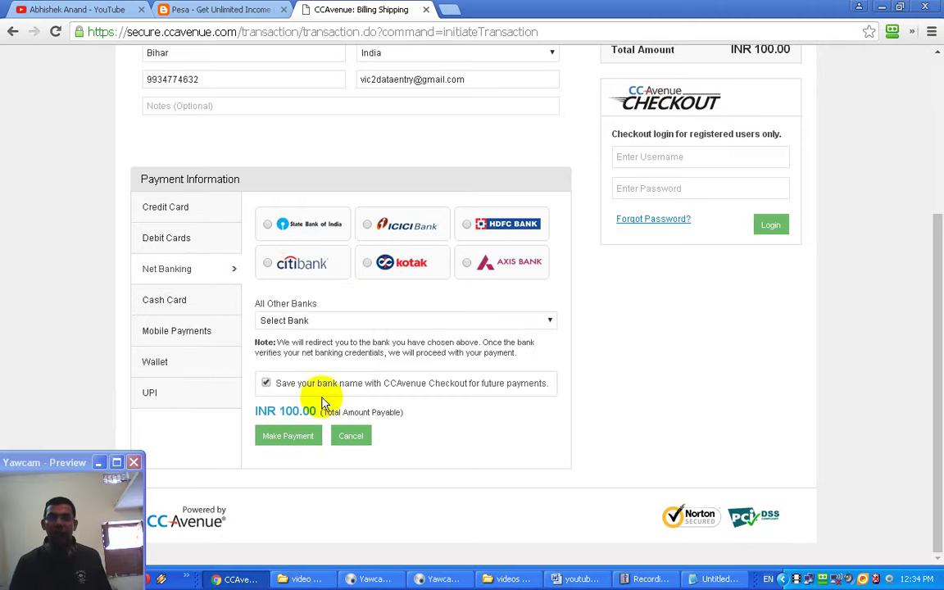
pyautogui.click(270, 229)
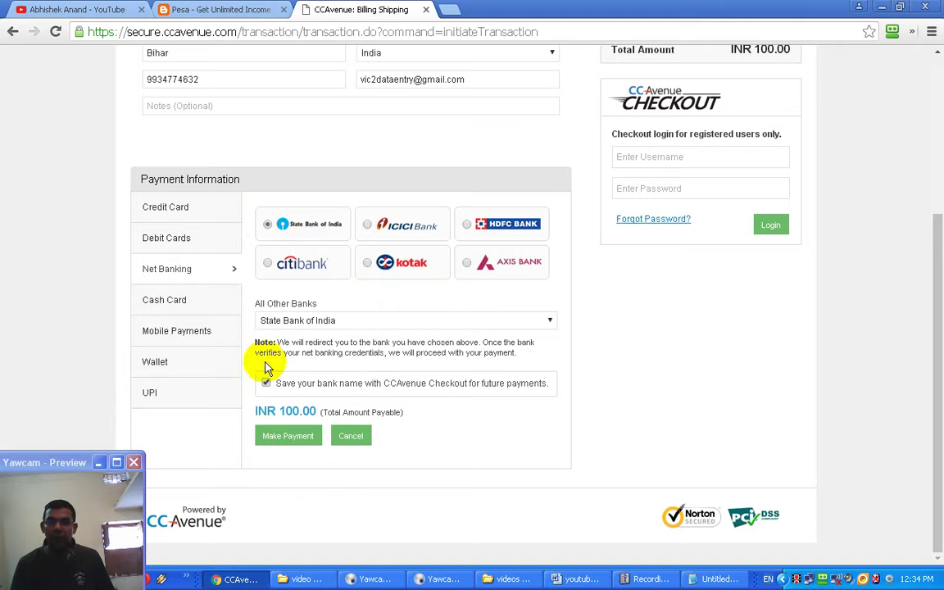
pyautogui.click(292, 437)
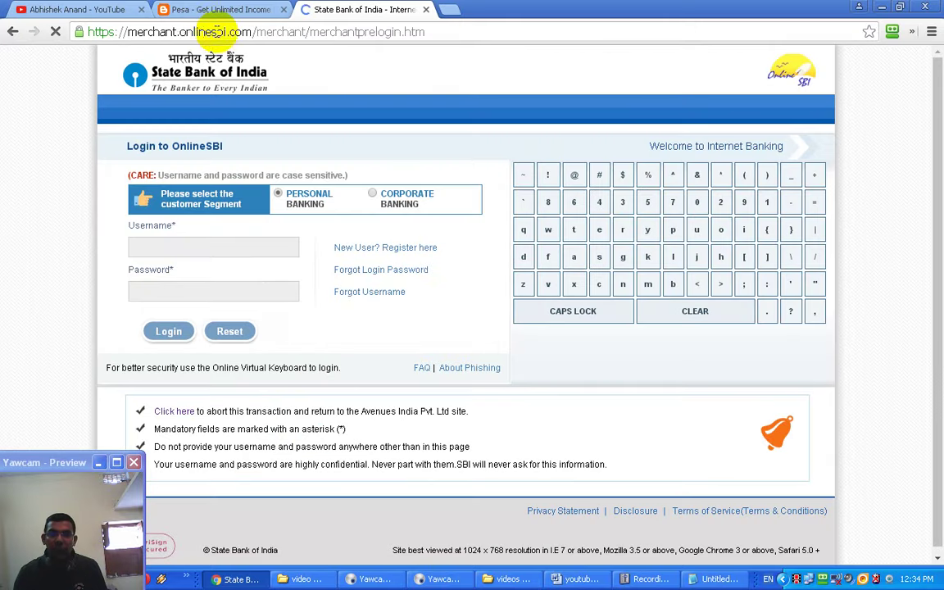
# Step: Check the web address of the State Bank of India login page, highlighting the OnlineSBI domain
pyautogui.moveTo(256, 31); pyautogui.dragTo(113, 31)
pyautogui.click(292, 220)
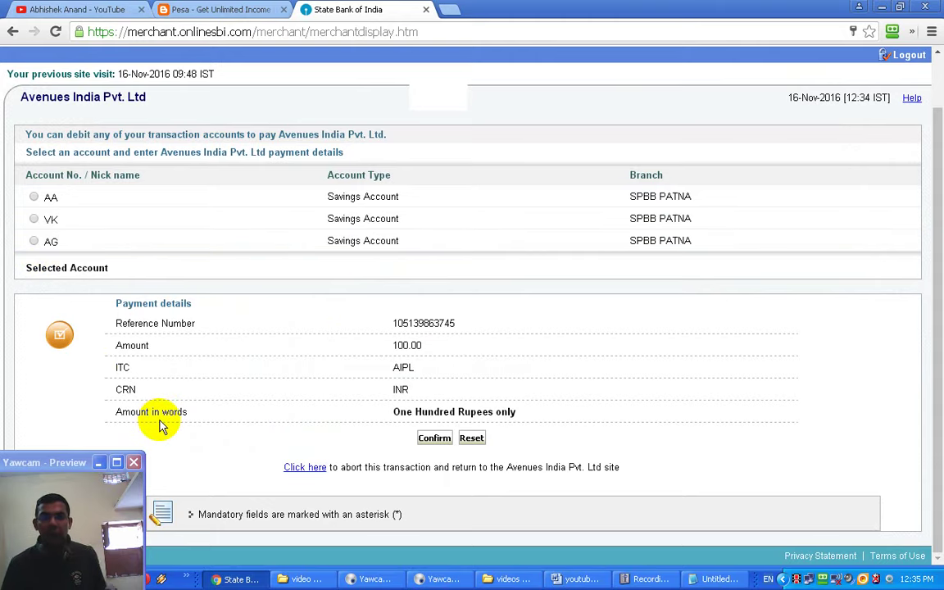
# Step: Select the second savings account in the list for the debit and confirm the Avenues India payment details
pyautogui.click(33, 220)
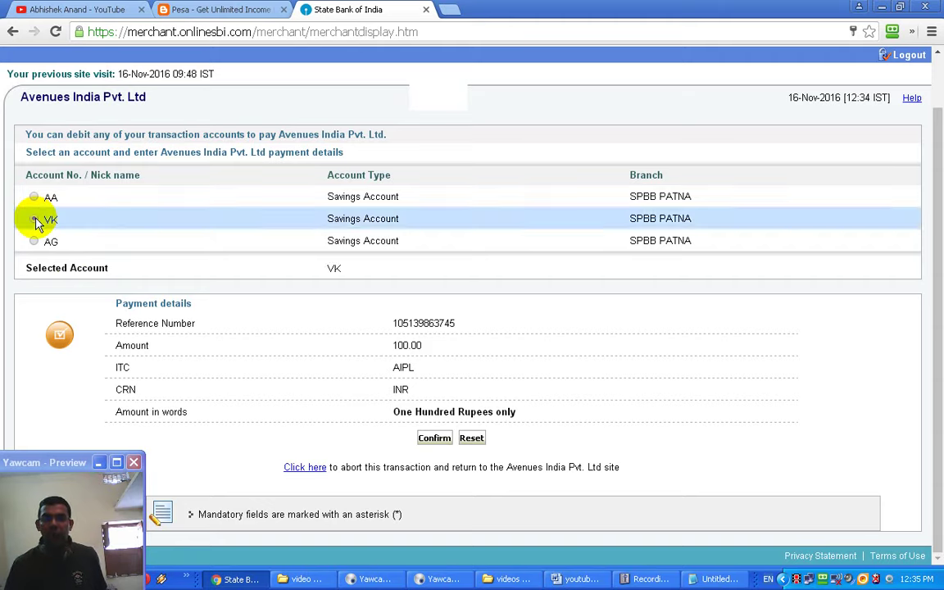
pyautogui.click(434, 441)
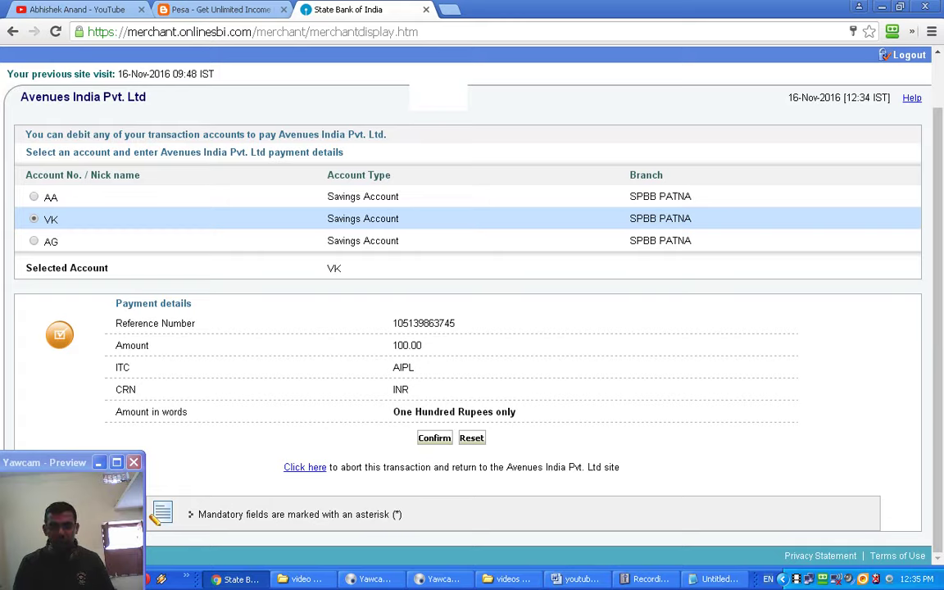
pyautogui.press('super+l')
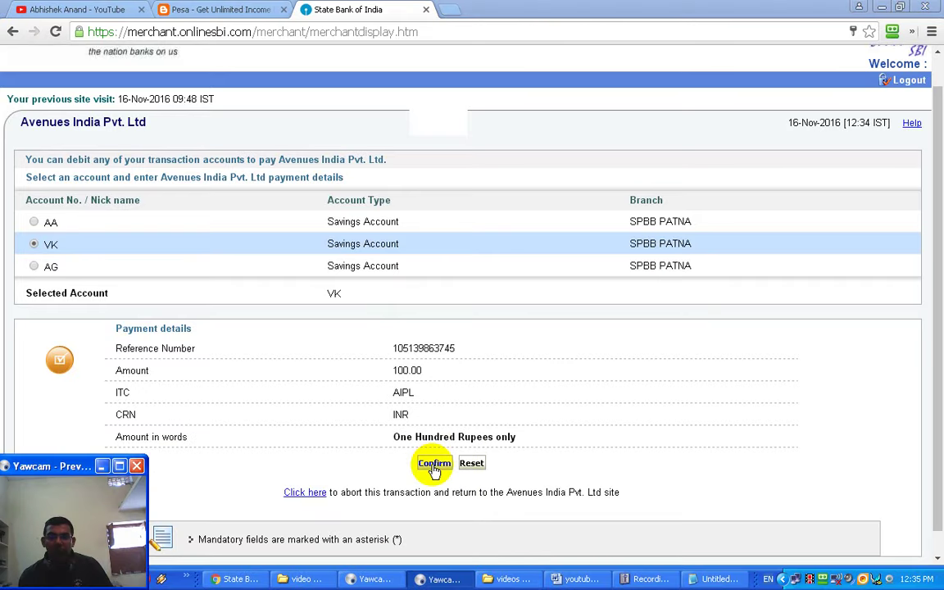
pyautogui.click(434, 464)
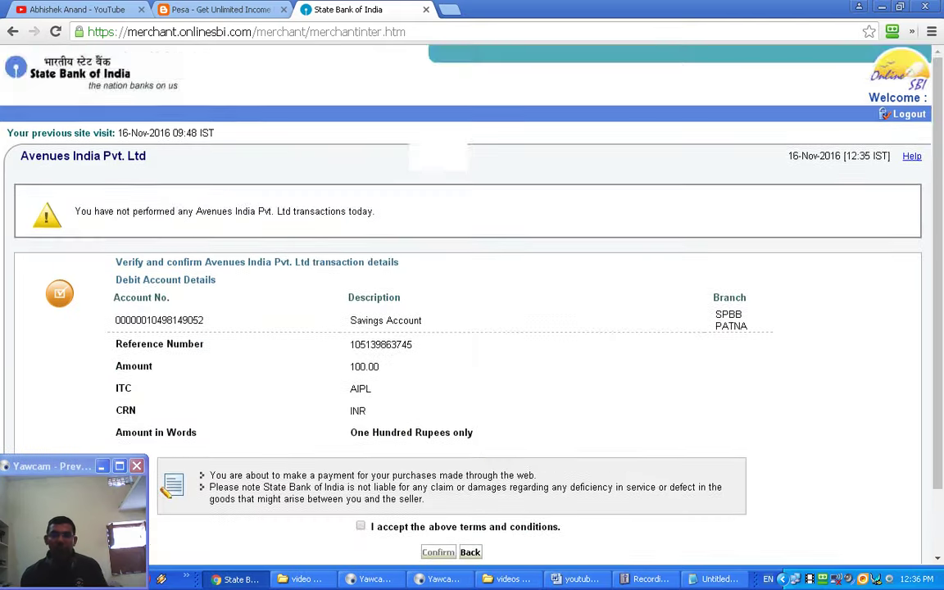
# Step: Accept the transaction terms and authorise the Avenues India payment with the high security password received by SMS
pyautogui.scroll(-2, 472, 328)
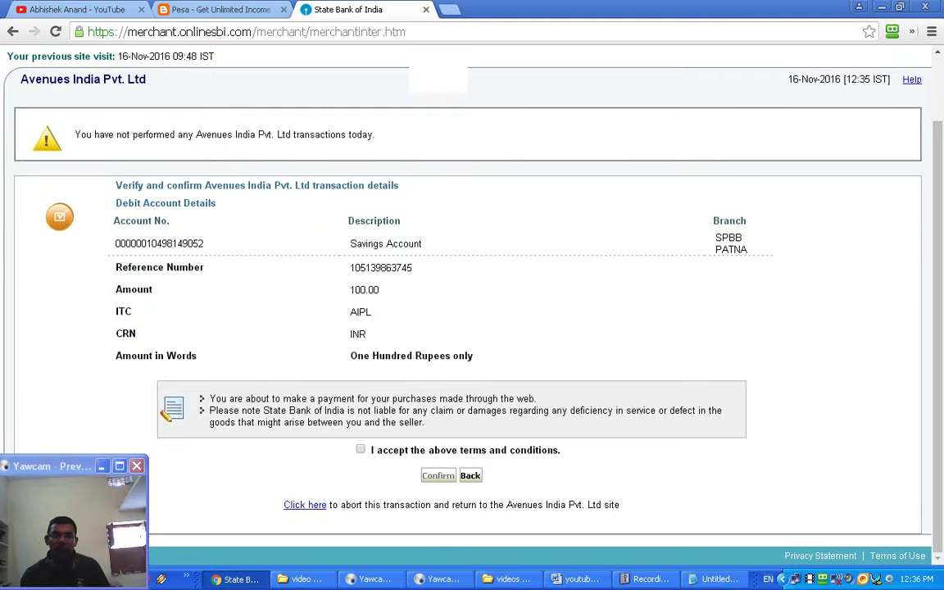
pyautogui.click(361, 449)
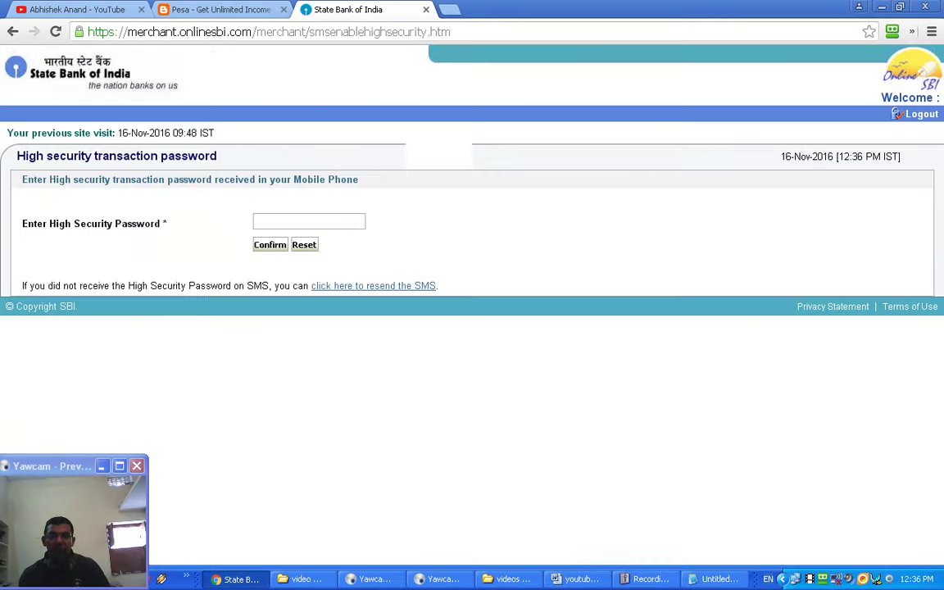
pyautogui.click(309, 222)
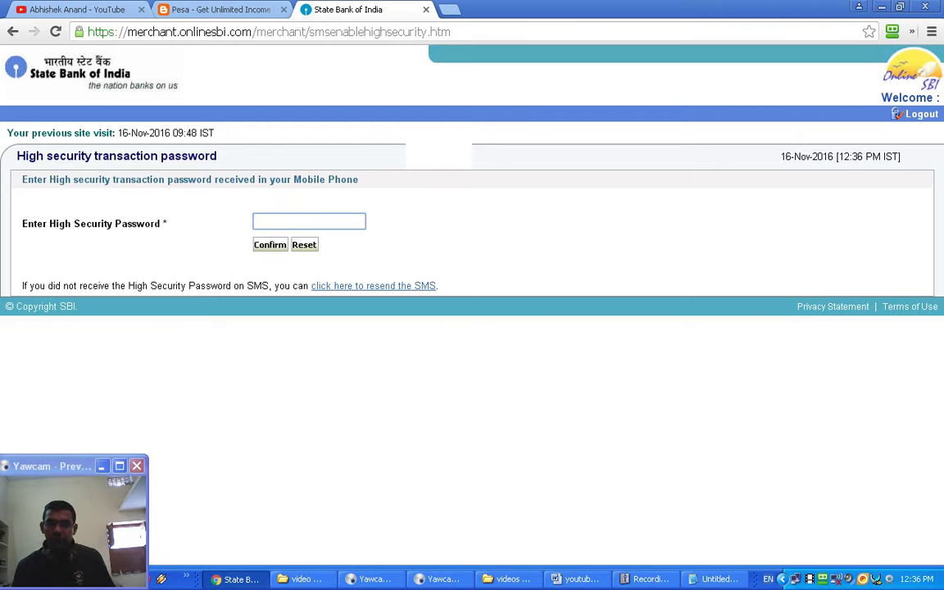
pyautogui.hotkey('ctrl', 'v')
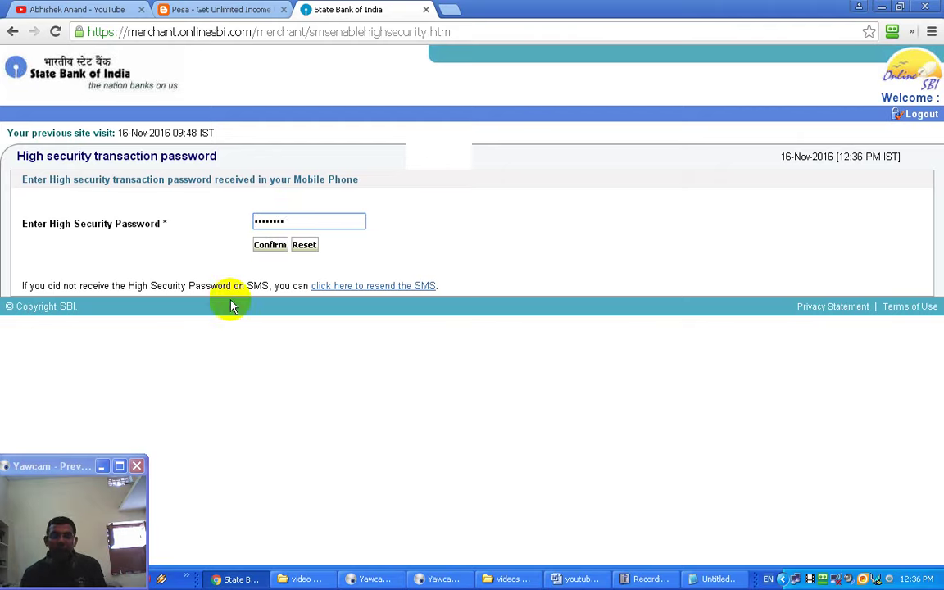
pyautogui.click(267, 245)
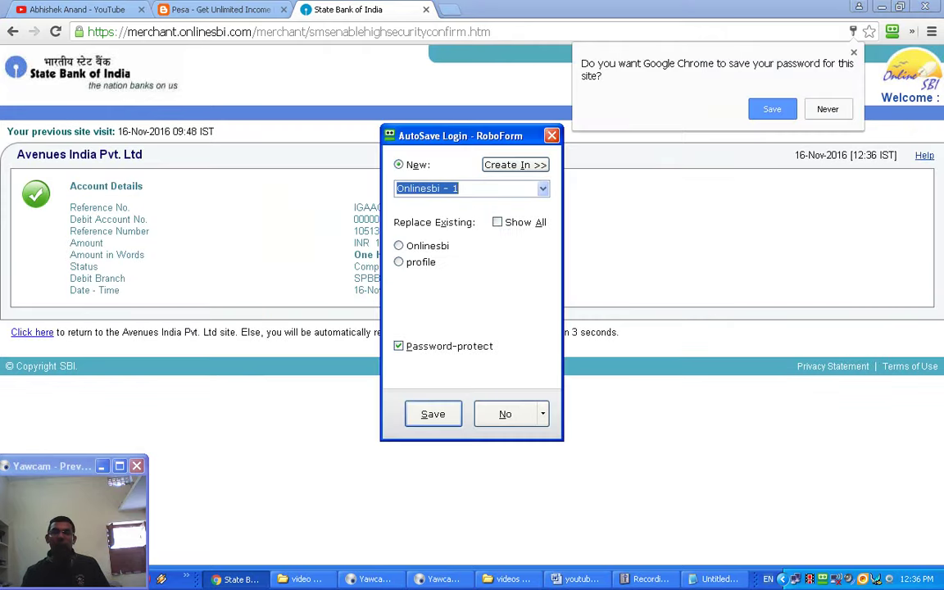
pyautogui.click(433, 414)
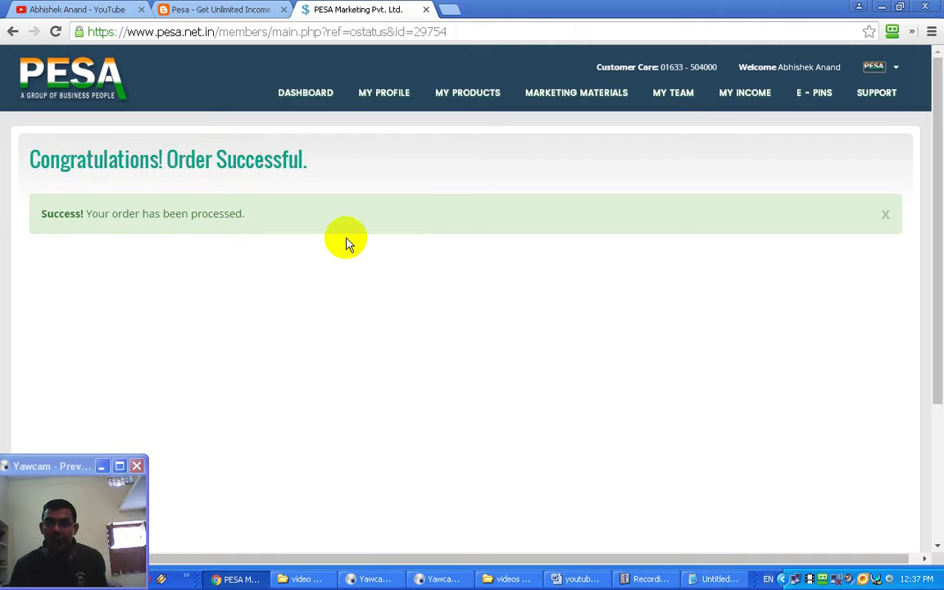
# Step: Open the list of available package E-Pins in the PESA member area
pyautogui.click(815, 97)
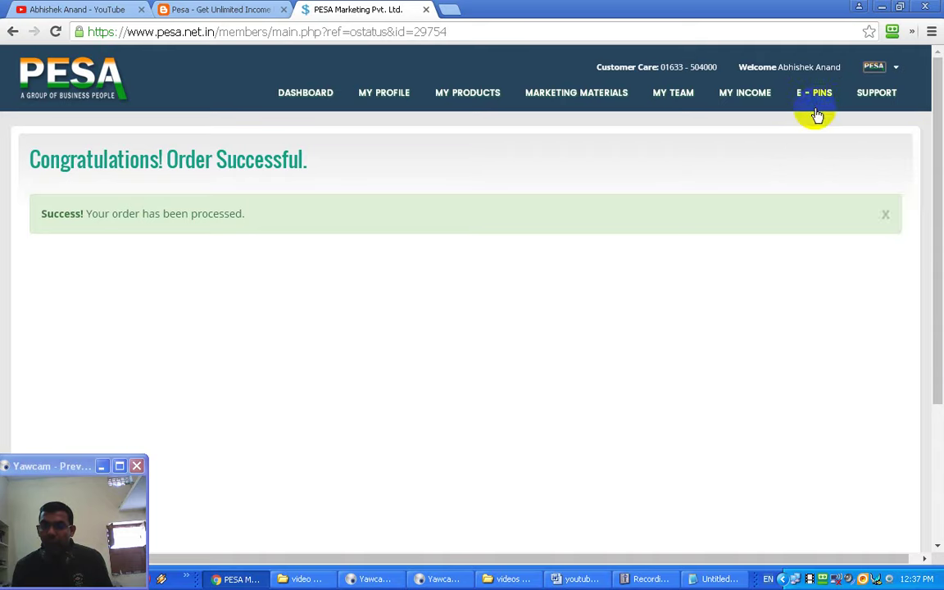
pyautogui.click(825, 207)
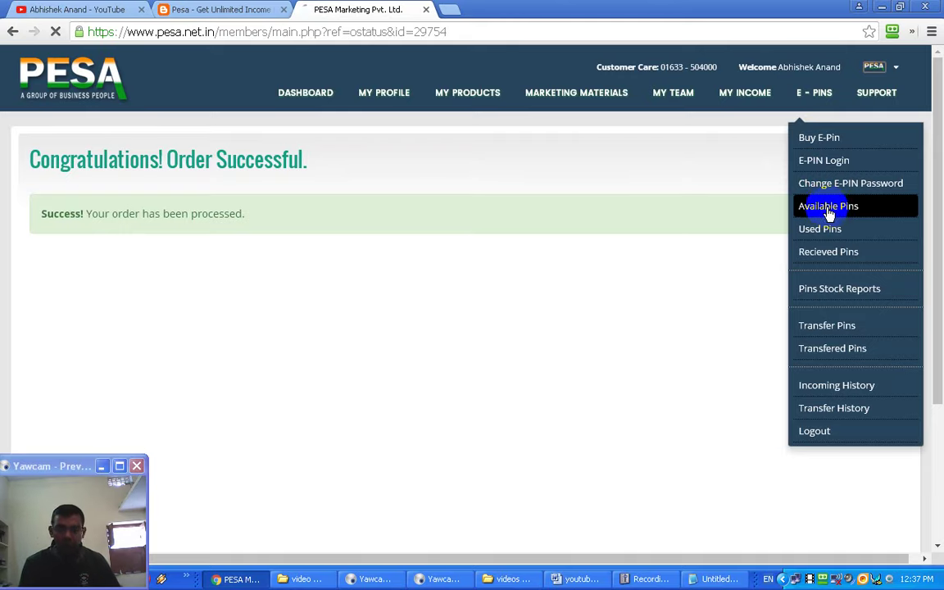
pyautogui.click(832, 210)
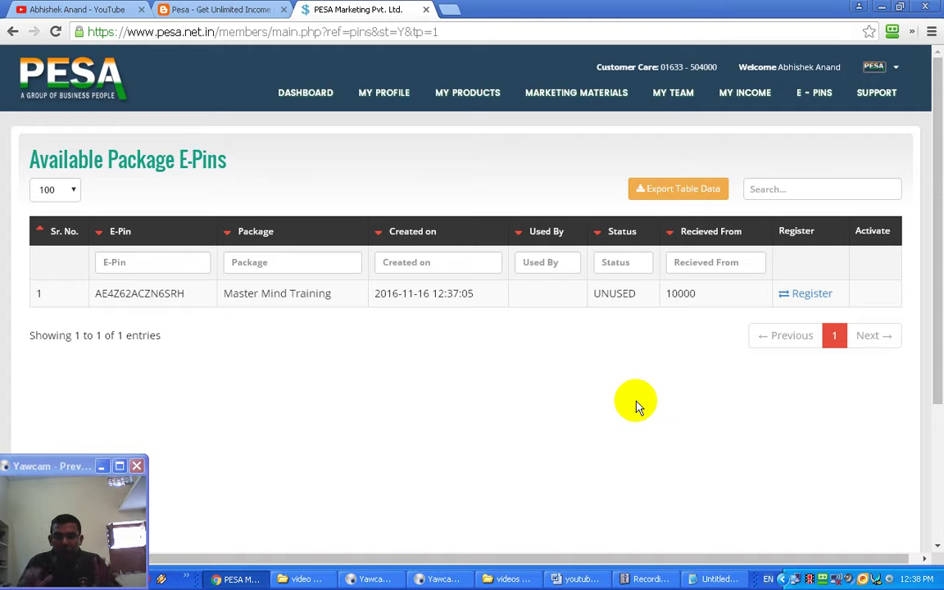
# Step: Examine the Master Mind Training entry in the available E-Pins list, highlighting its E-Pin code
pyautogui.moveTo(129, 293); pyautogui.dragTo(204, 295)
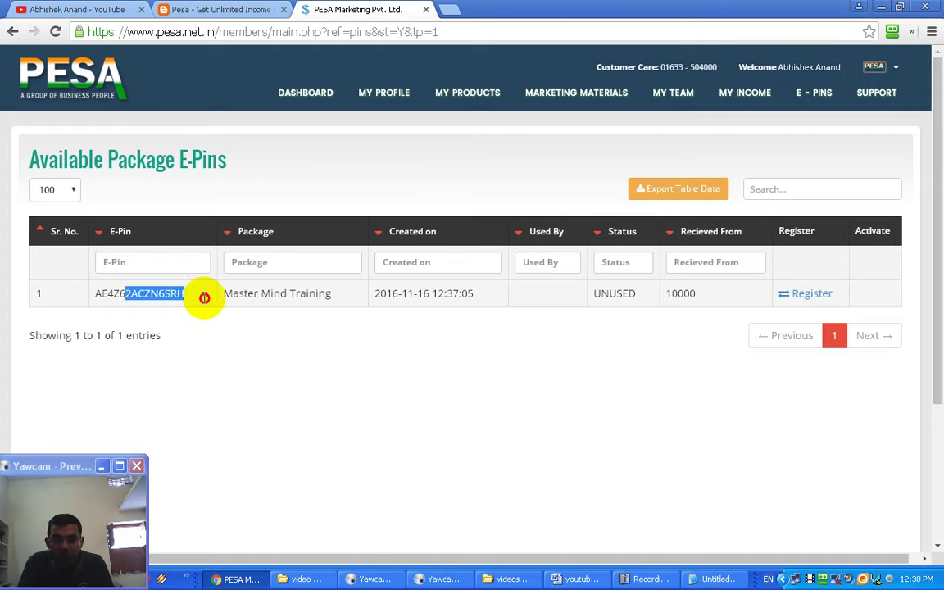
pyautogui.click(322, 327)
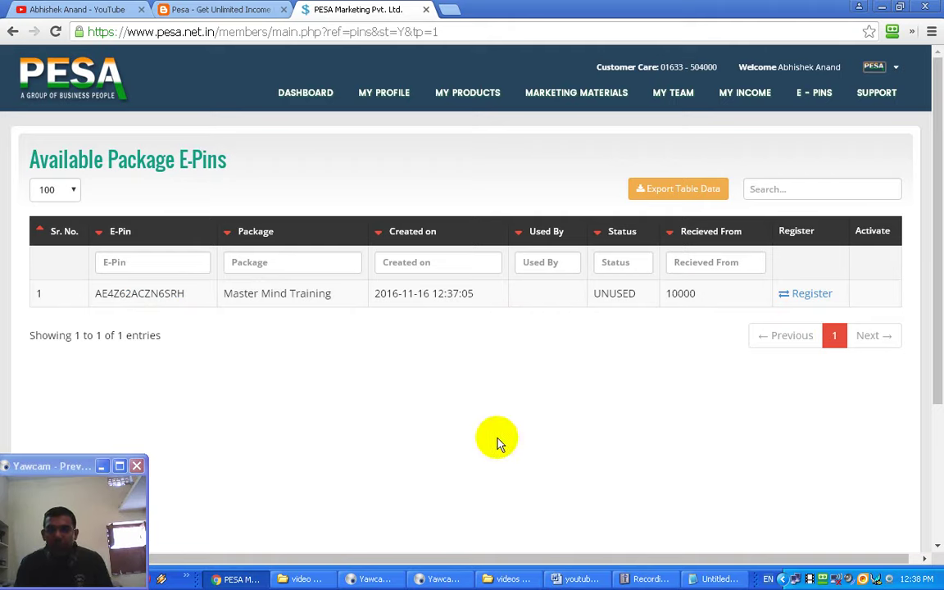
pyautogui.moveTo(100, 292); pyautogui.dragTo(198, 303)
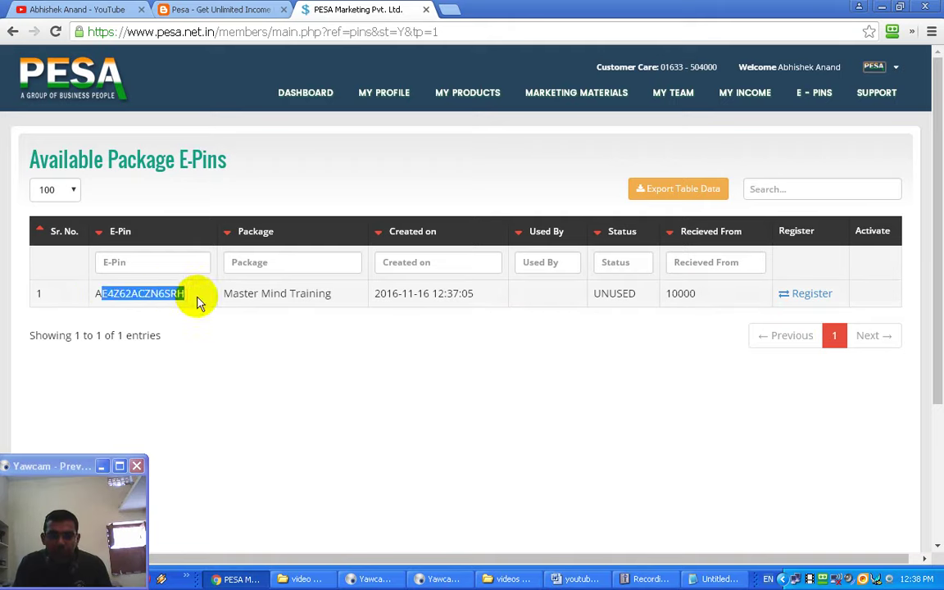
pyautogui.click(343, 435)
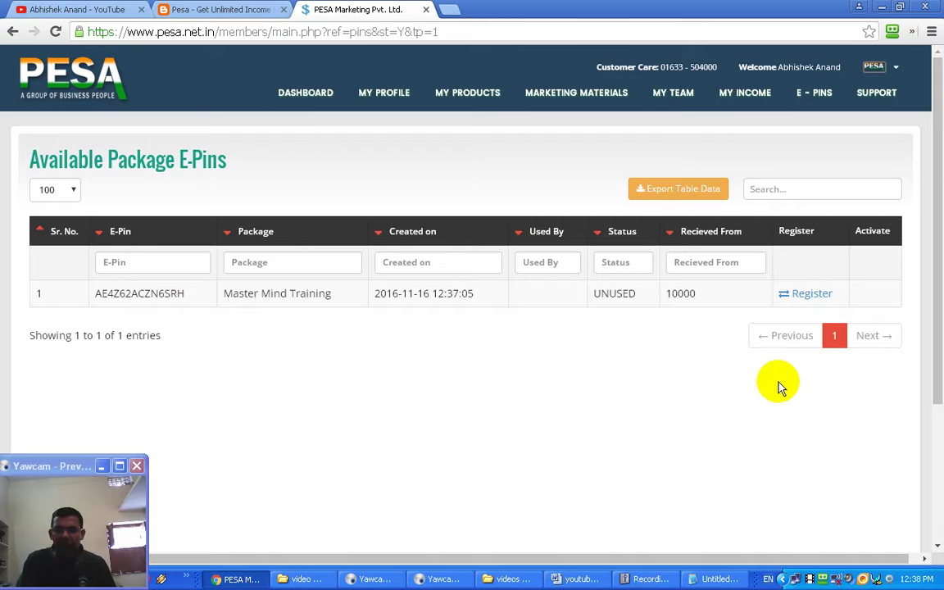
pyautogui.scroll(-2, 763, 417)
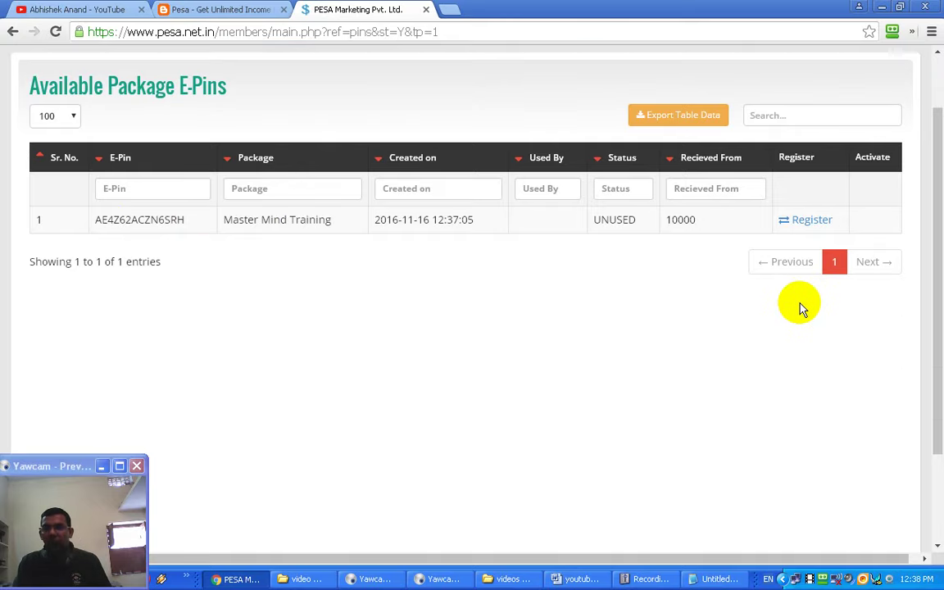
pyautogui.scroll(2, 607, 457)
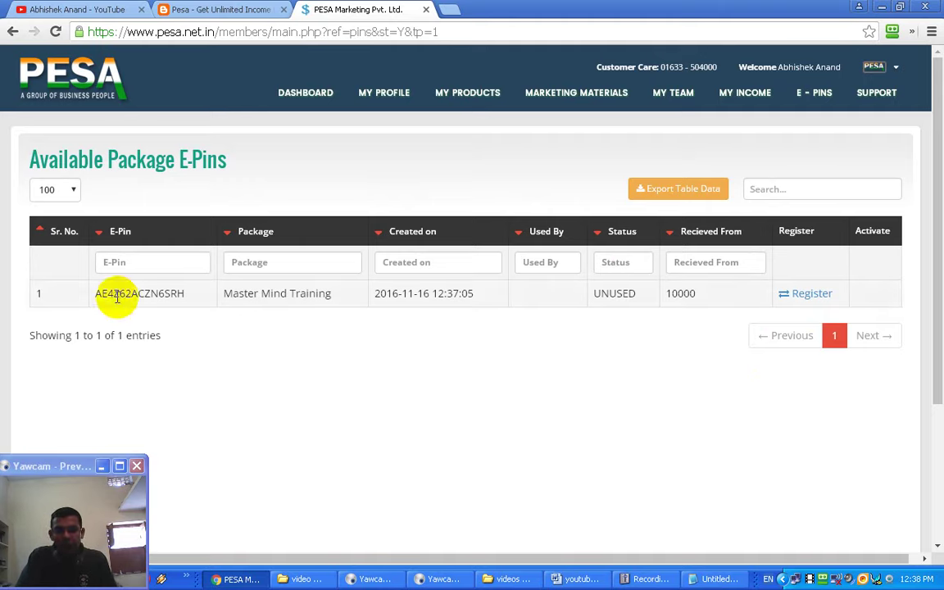
pyautogui.moveTo(121, 293); pyautogui.dragTo(203, 294)
pyautogui.click(801, 326)
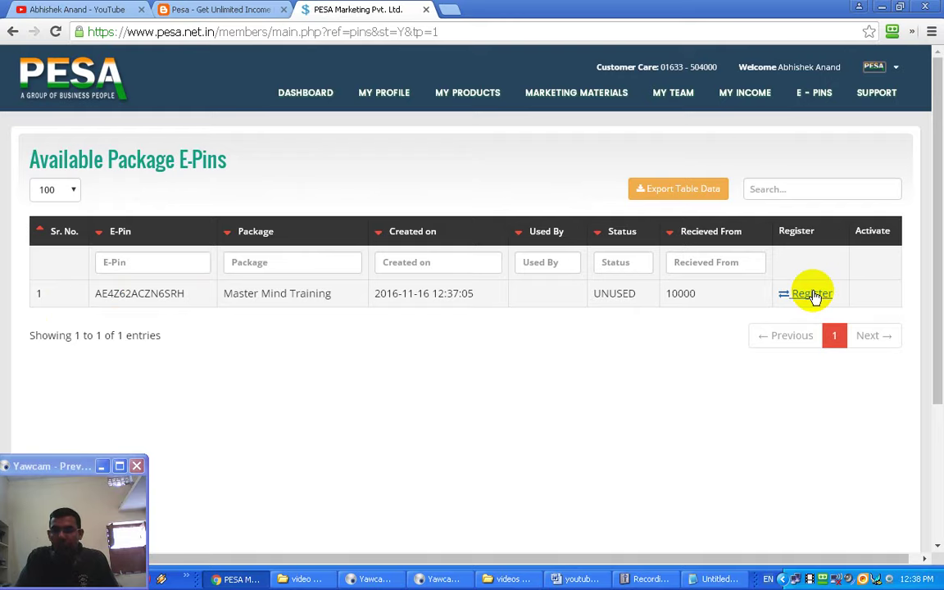
# Step: Start a new member registration with the unused E-Pin and check the prefilled Registration E-Pin and Sponsor ID
pyautogui.click(811, 294)
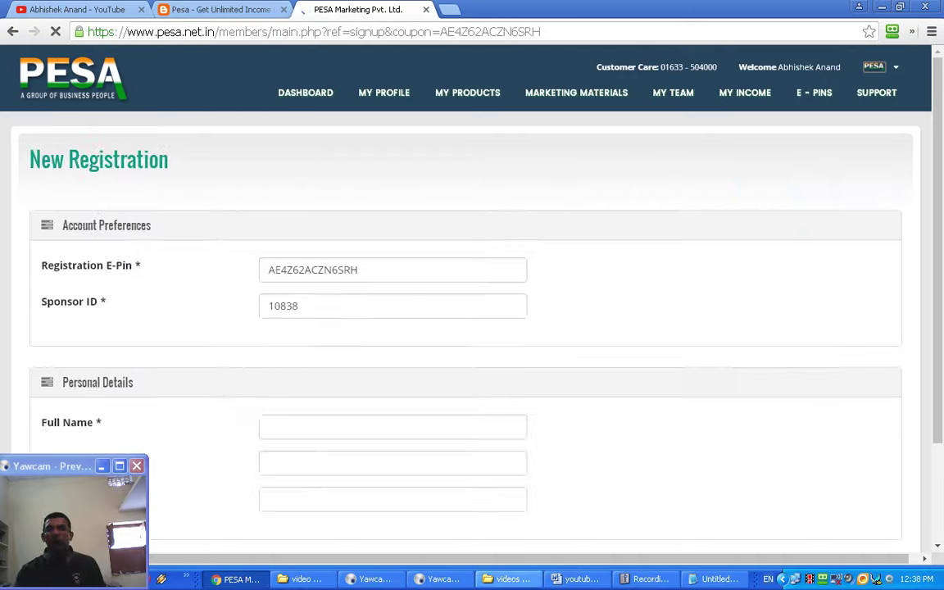
pyautogui.scroll(-1, 472, 296)
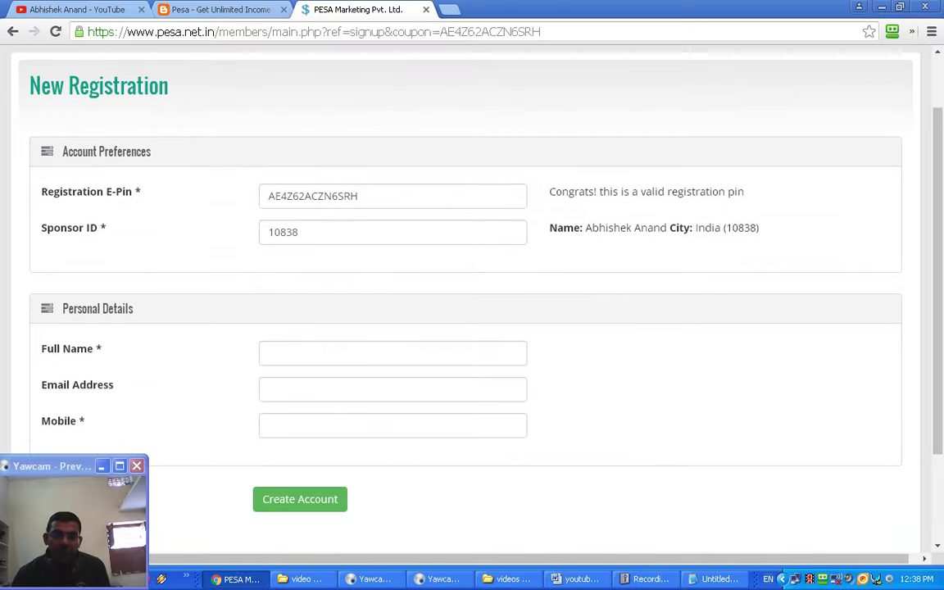
pyautogui.doubleClick(263, 195)
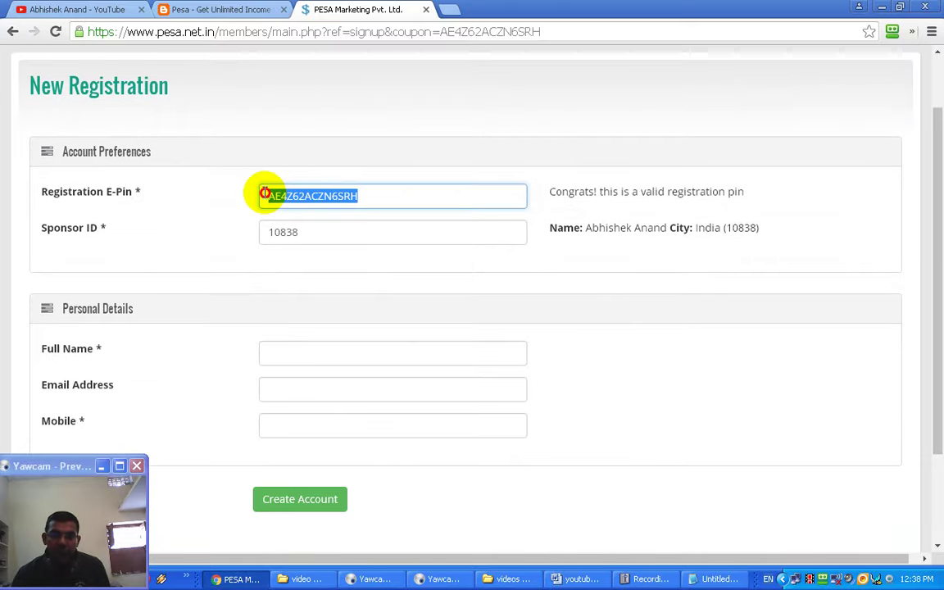
pyautogui.click(312, 232)
pyautogui.doubleClick(254, 236)
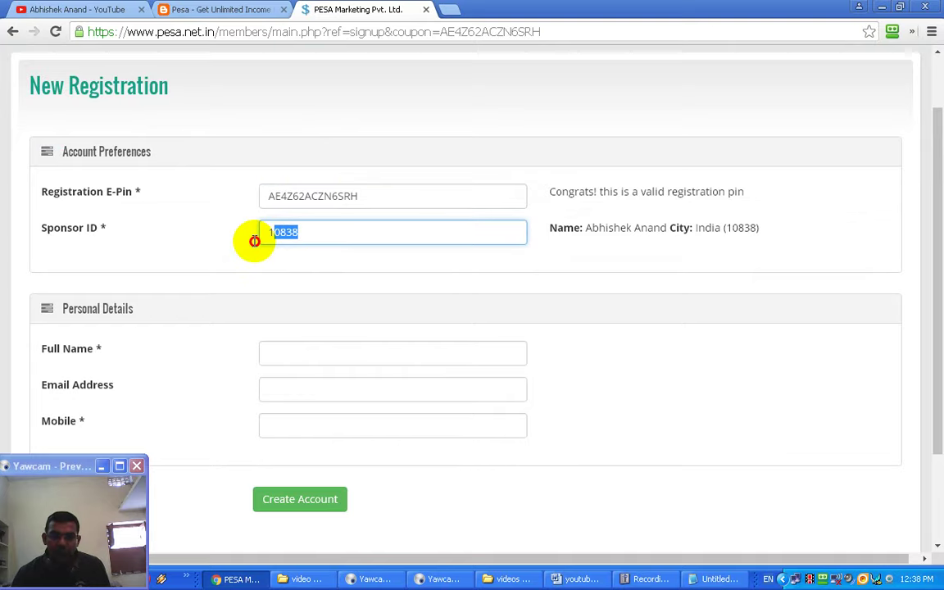
pyautogui.click(196, 246)
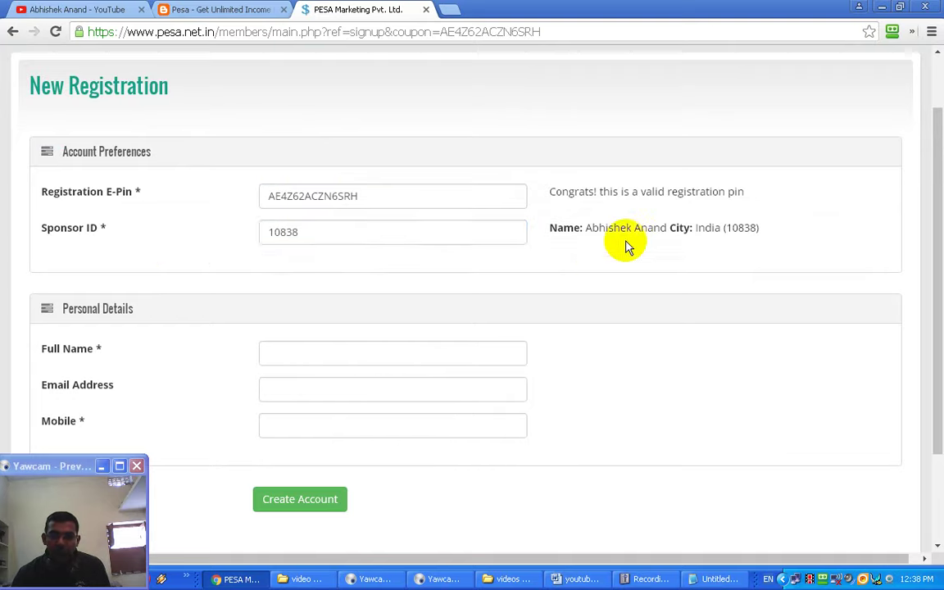
# Step: Fill in the new member's full name, e-mail address and mobile number, and create the account
pyautogui.scroll(-2, 263, 262)
pyautogui.click(297, 228)
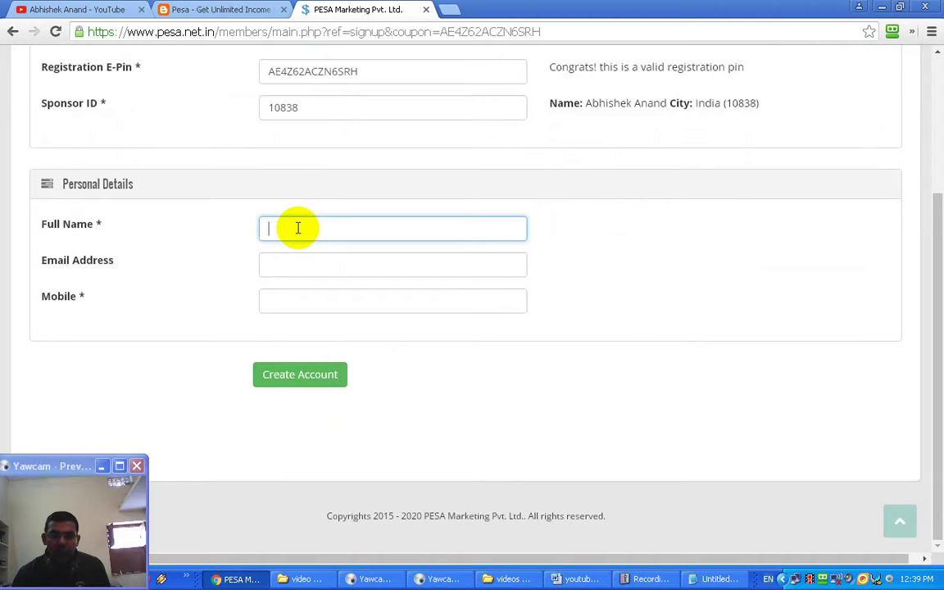
pyautogui.click(320, 267)
pyautogui.click(320, 305)
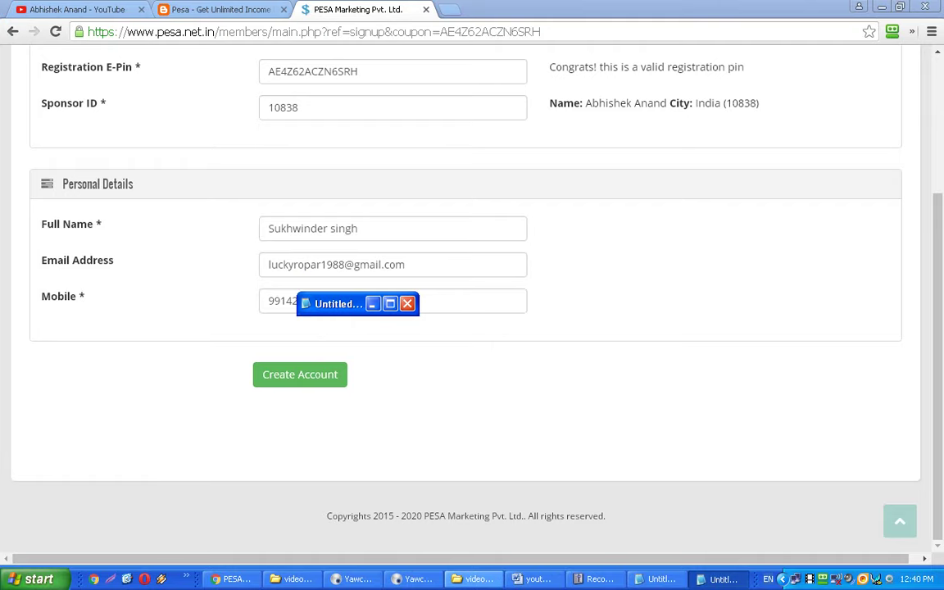
pyautogui.click(418, 579)
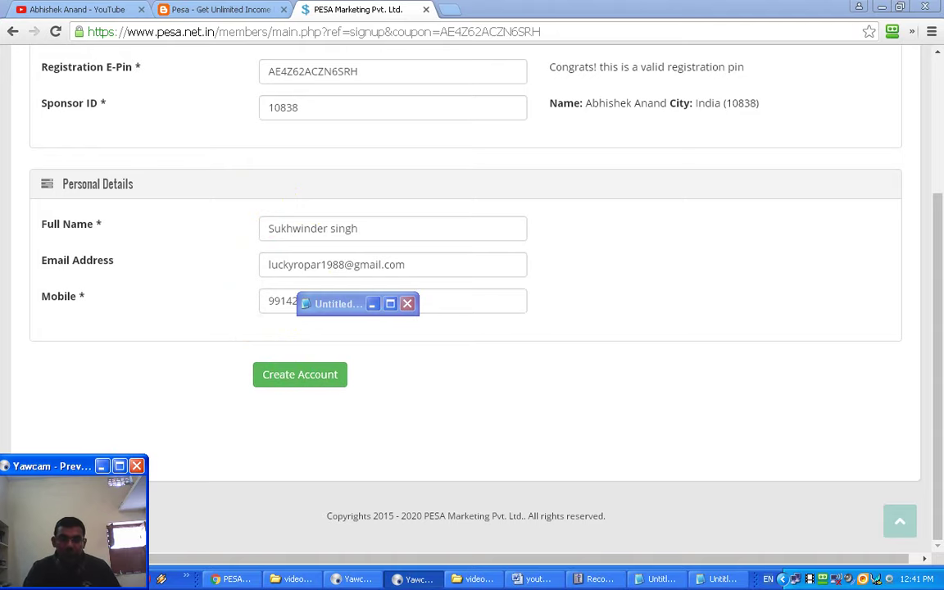
pyautogui.click(271, 301)
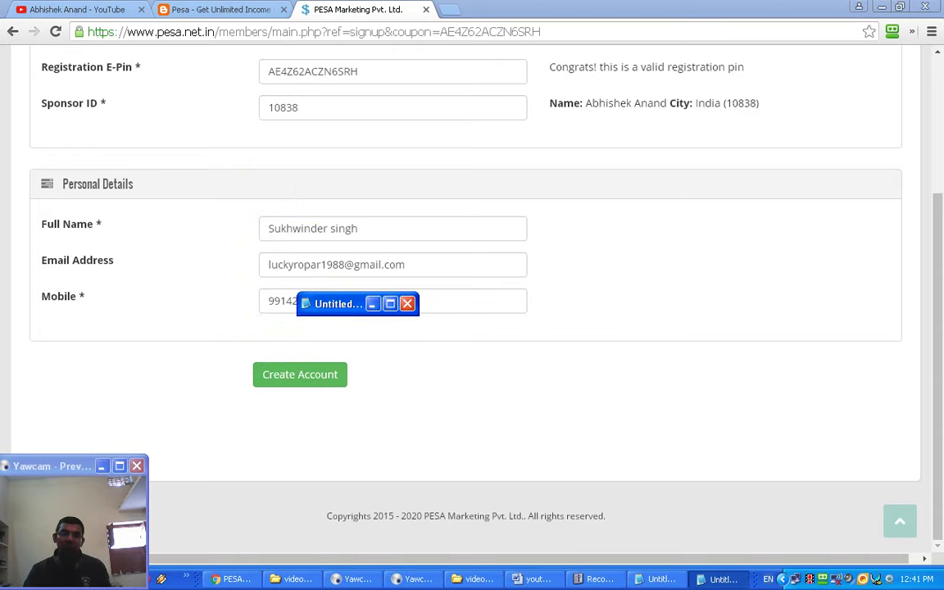
pyautogui.click(300, 374)
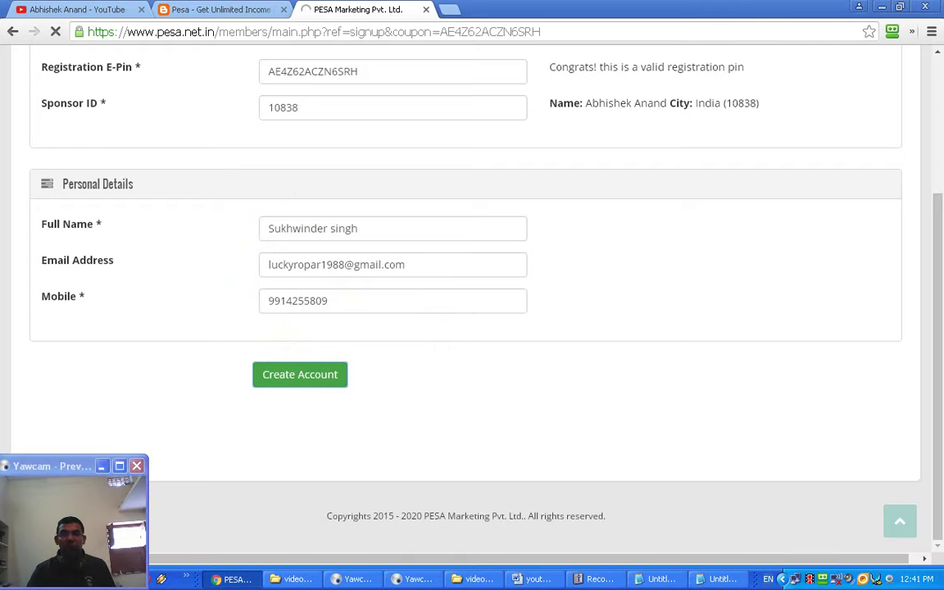
pyautogui.hotkey('alt', 'Tab')
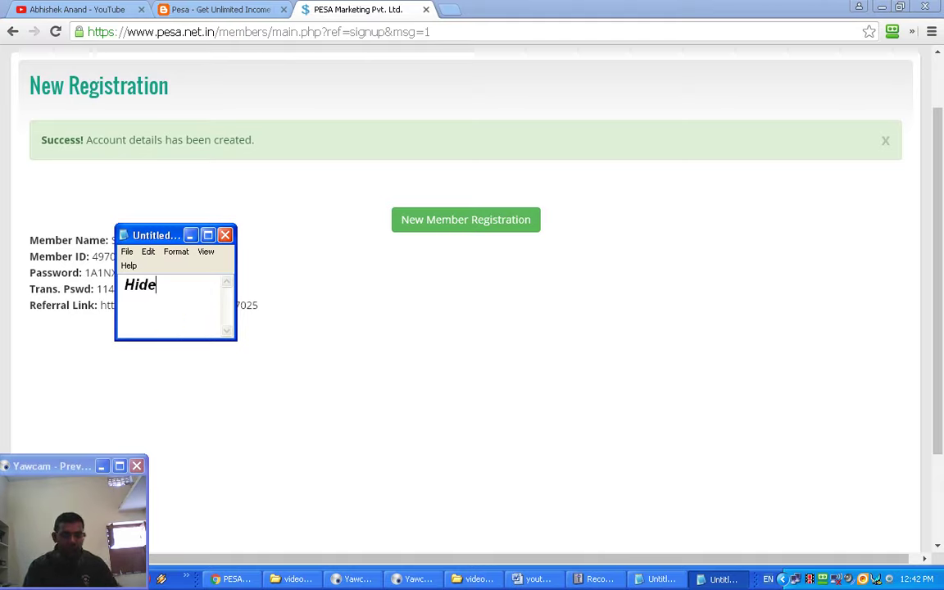
# Step: Copy the address of the pesa4uall.blogspot.in blog into Notepad, highlight it there, and return to the blog
pyautogui.click(217, 9)
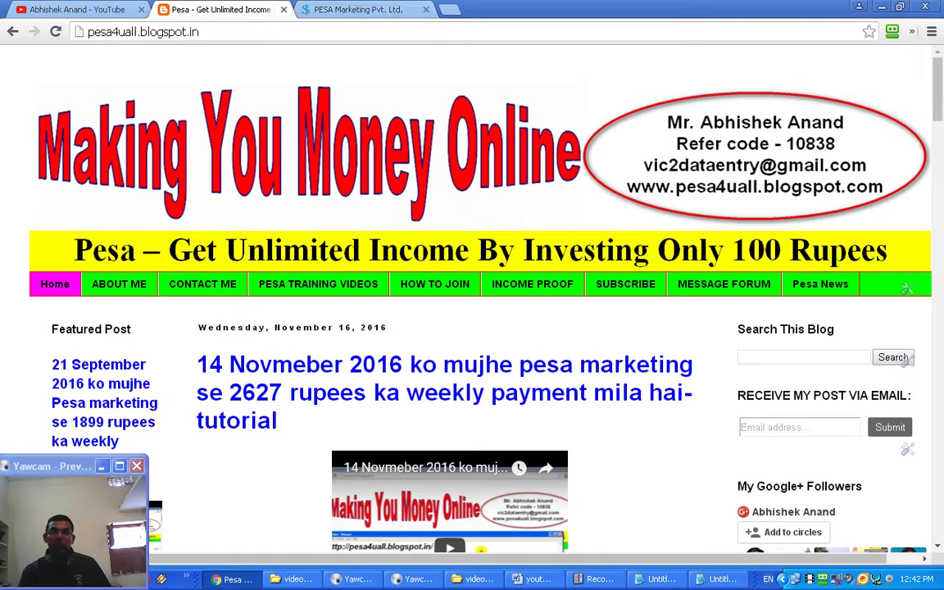
pyautogui.click(164, 31)
pyautogui.rightClick(175, 33)
pyautogui.click(228, 30)
pyautogui.moveTo(228, 30); pyautogui.dragTo(41, 31)
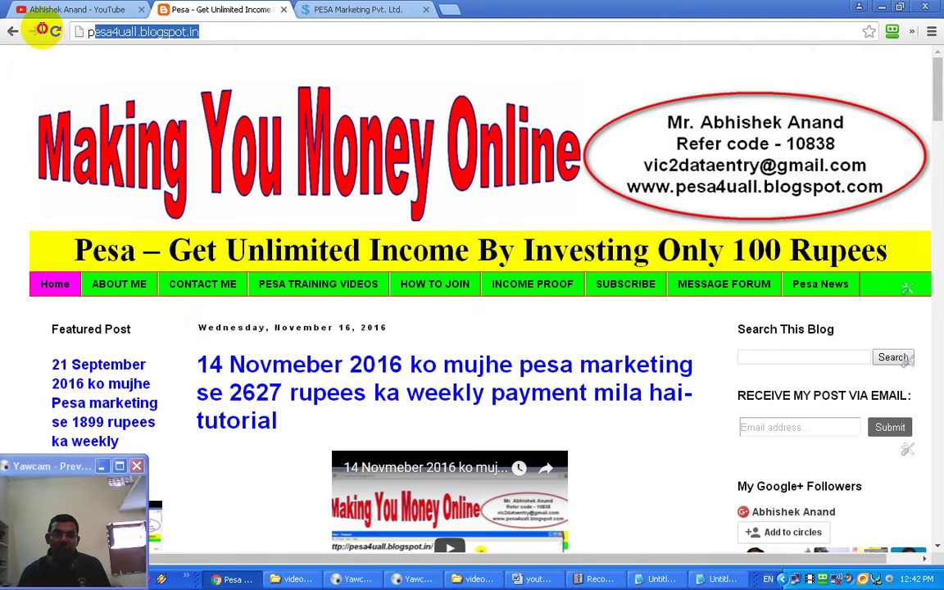
pyautogui.click(661, 579)
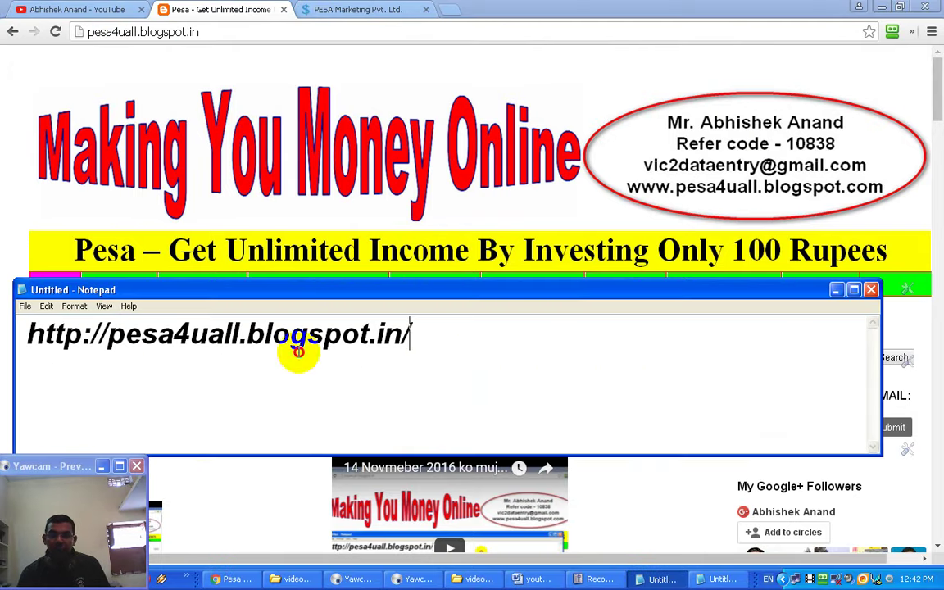
pyautogui.moveTo(410, 336); pyautogui.dragTo(6, 337)
pyautogui.click(277, 343)
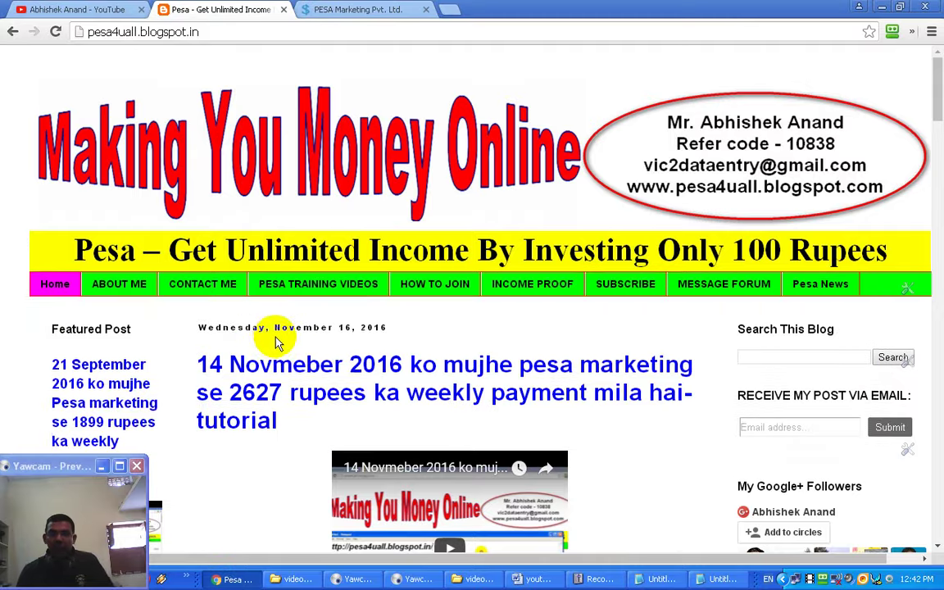
pyautogui.scroll(-3, 277, 343)
pyautogui.scroll(3, 327, 283)
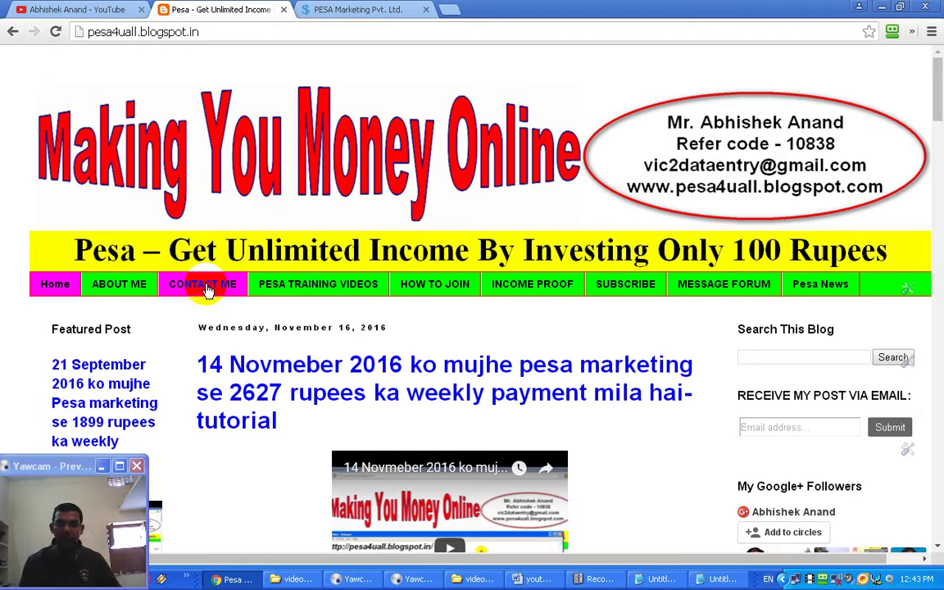
# Step: Switch to the YouTube channel page and copy its web address into Notepad
pyautogui.click(77, 9)
pyautogui.click(163, 32)
pyautogui.rightClick(163, 32)
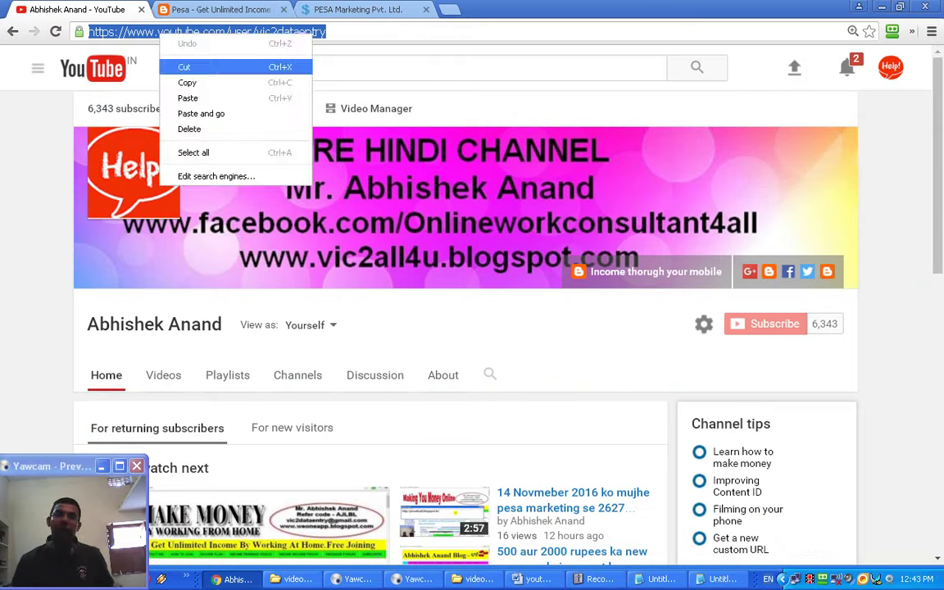
pyautogui.click(187, 83)
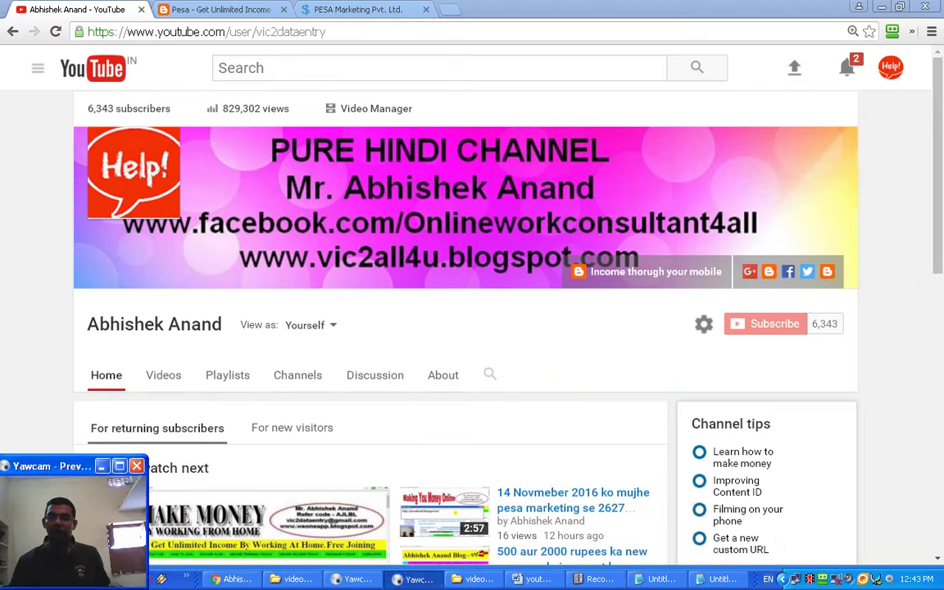
pyautogui.click(658, 579)
pyautogui.hotkey('ctrl', 'v')
# Step: Highlight the YouTube channel's address in the browser and in Notepad, and look at the channel's Subscribe option
pyautogui.moveTo(283, 32); pyautogui.dragTo(61, 30)
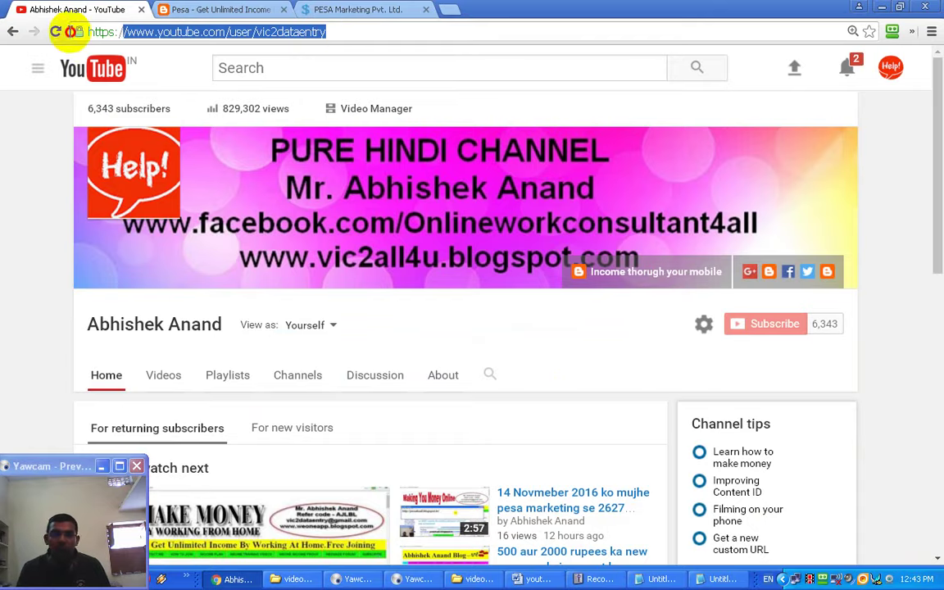
pyautogui.click(680, 583)
pyautogui.moveTo(701, 350); pyautogui.dragTo(11, 289)
pyautogui.click(11, 288)
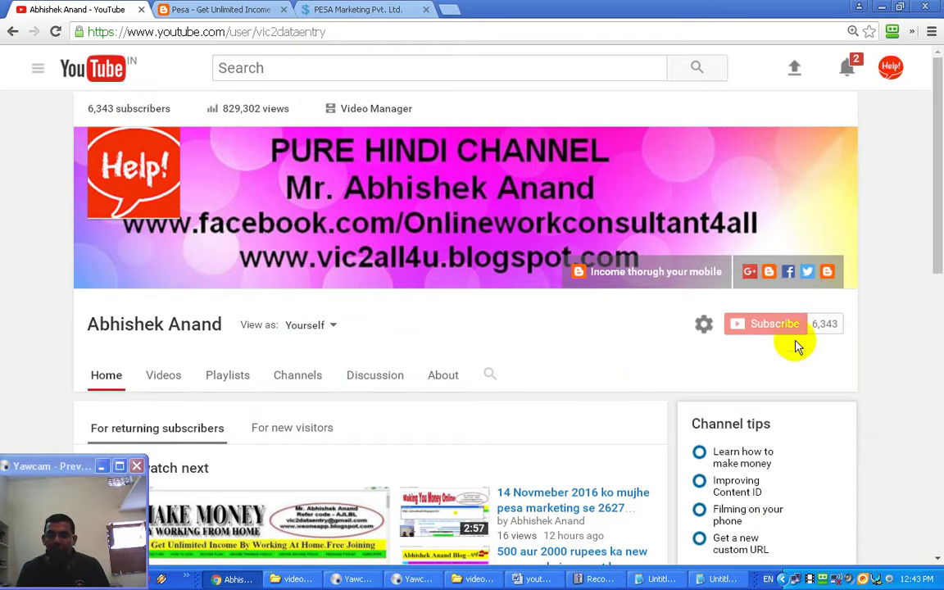
pyautogui.scroll(-1, 787, 328)
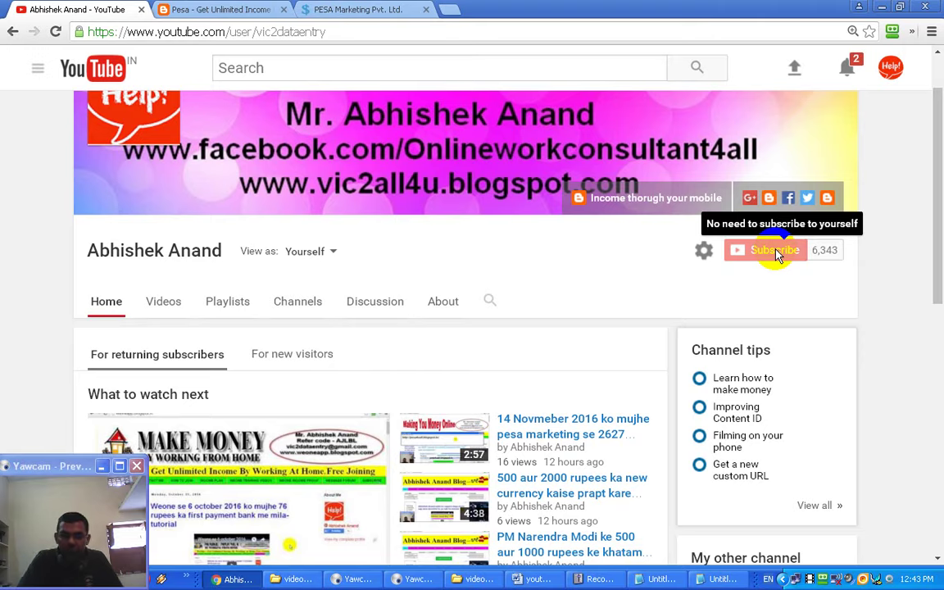